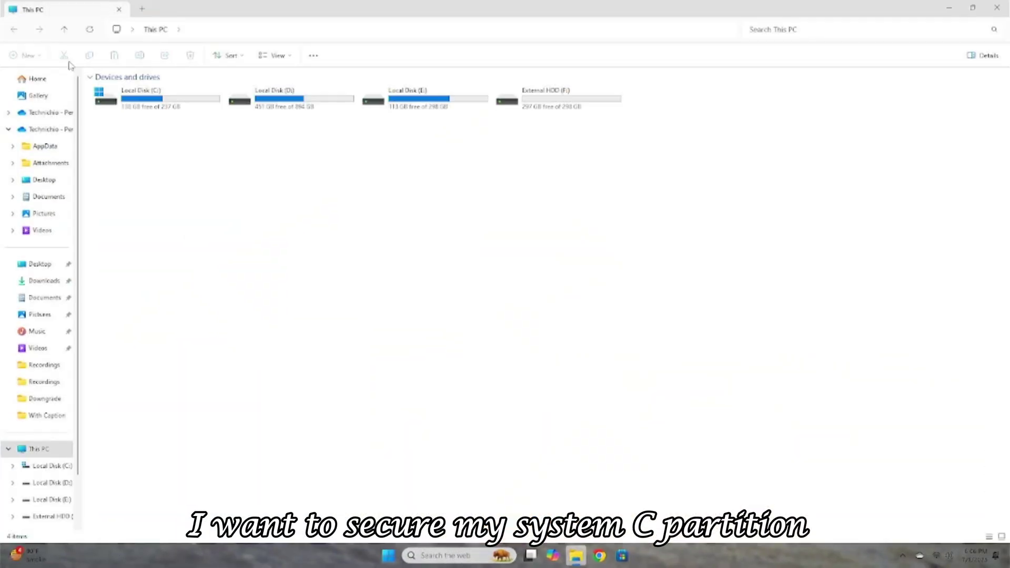
Step: Browse Local Disk (C:) and Program Files, return to This PC, and close File Explorer
double_click(163, 100)
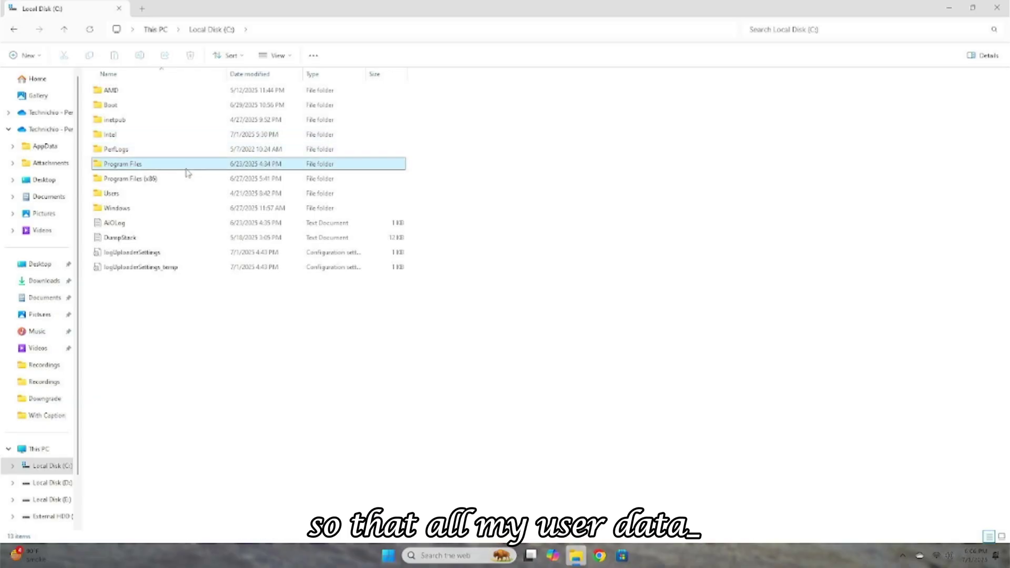
double_click(186, 168)
left_click(68, 29)
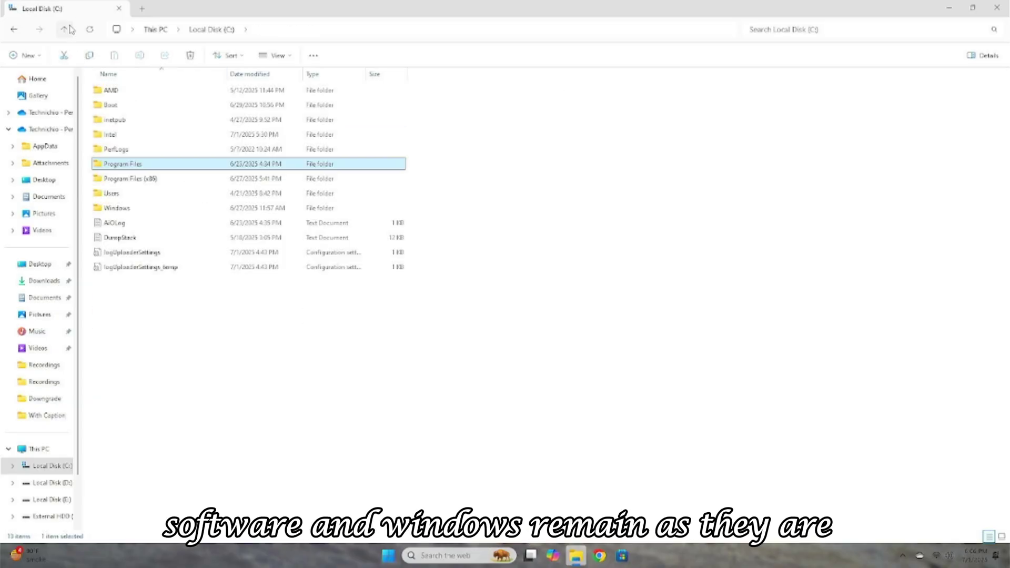
left_click(67, 29)
left_click(55, 452)
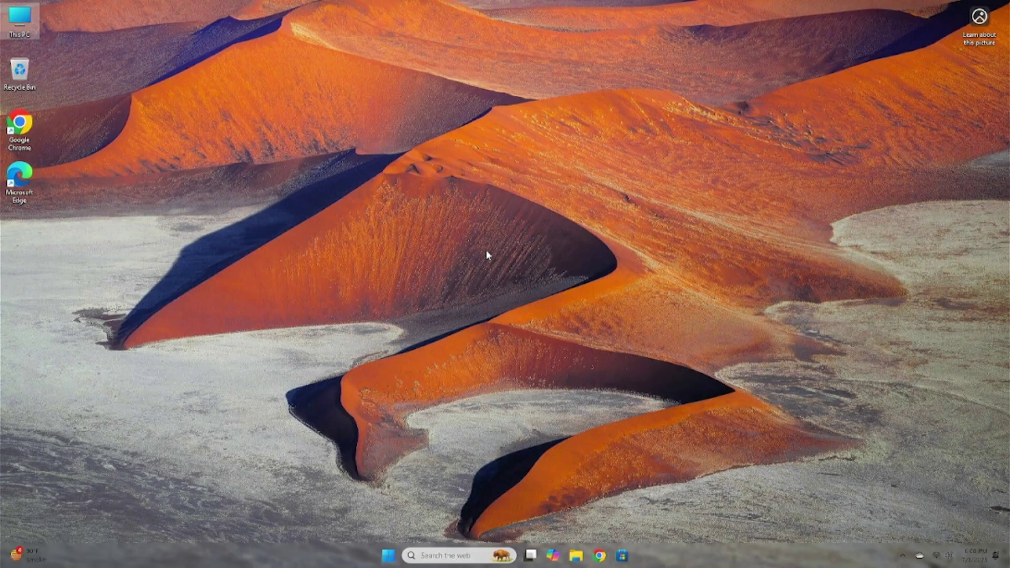
Step: Search 'minitoool shadow' in Chrome, then download and run the ShadowMaker Free installer
left_click(605, 561)
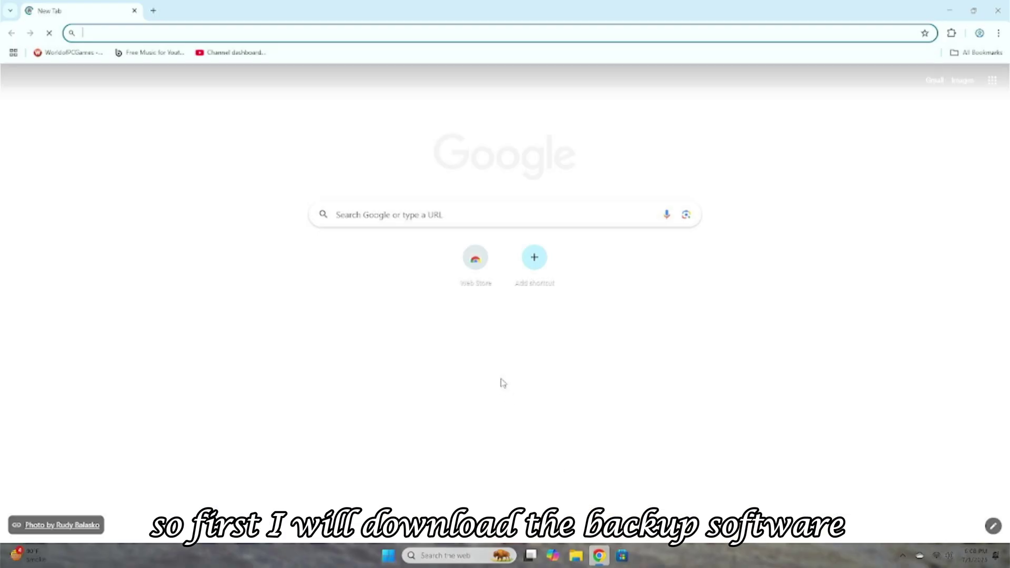
type("mini")
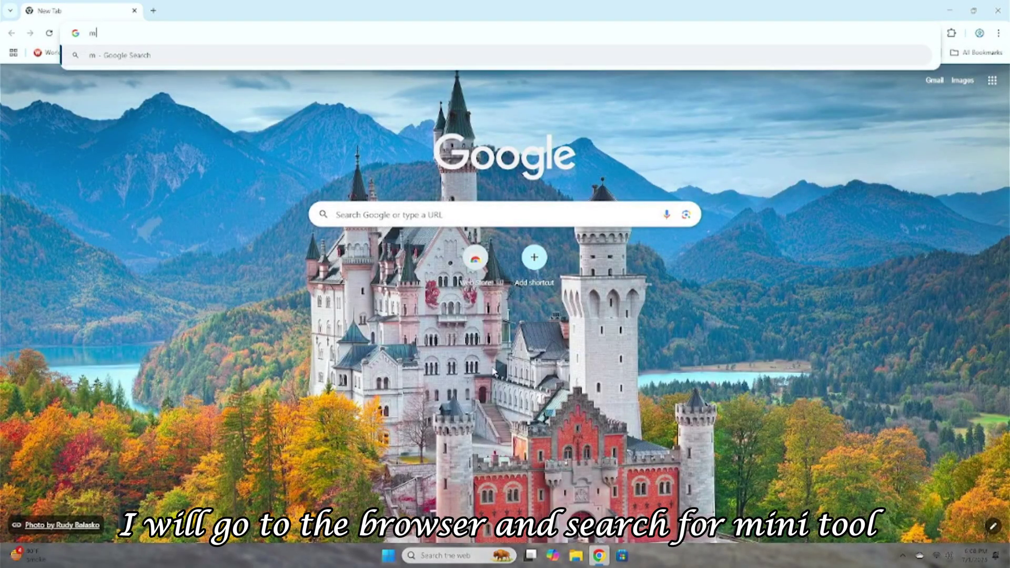
type("toool shadowmaker")
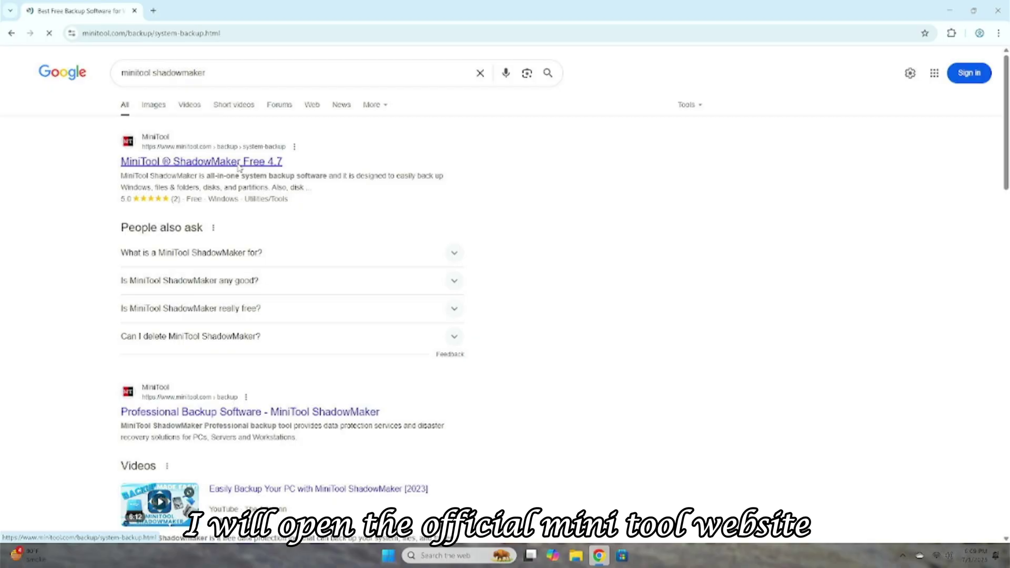
left_click(218, 260)
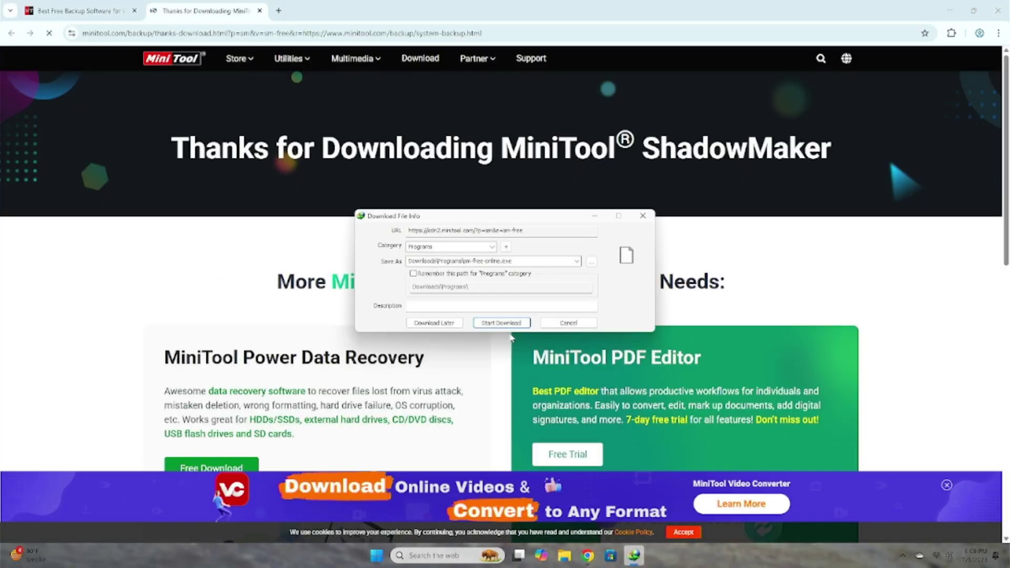
left_click(504, 323)
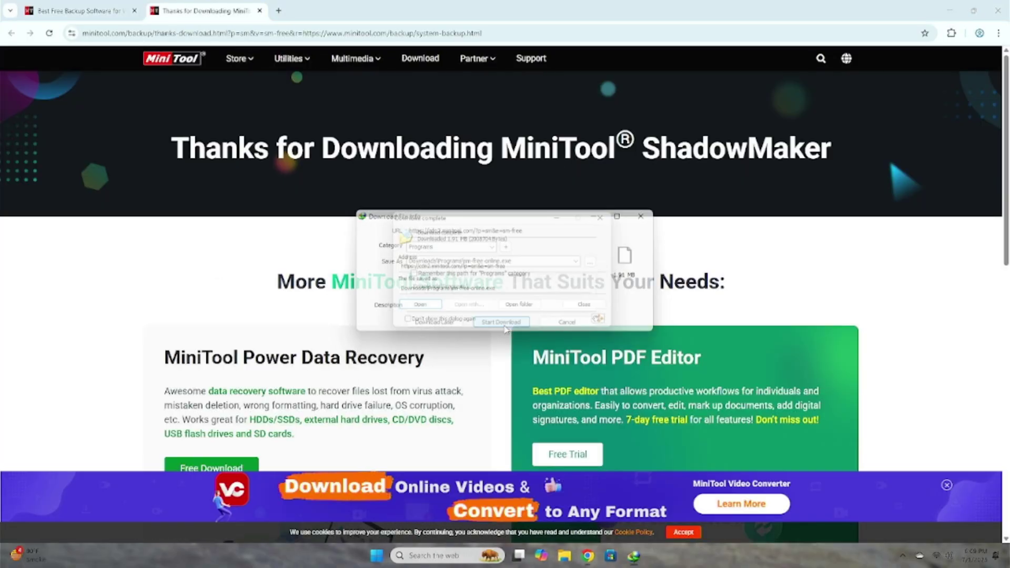
left_click(415, 310)
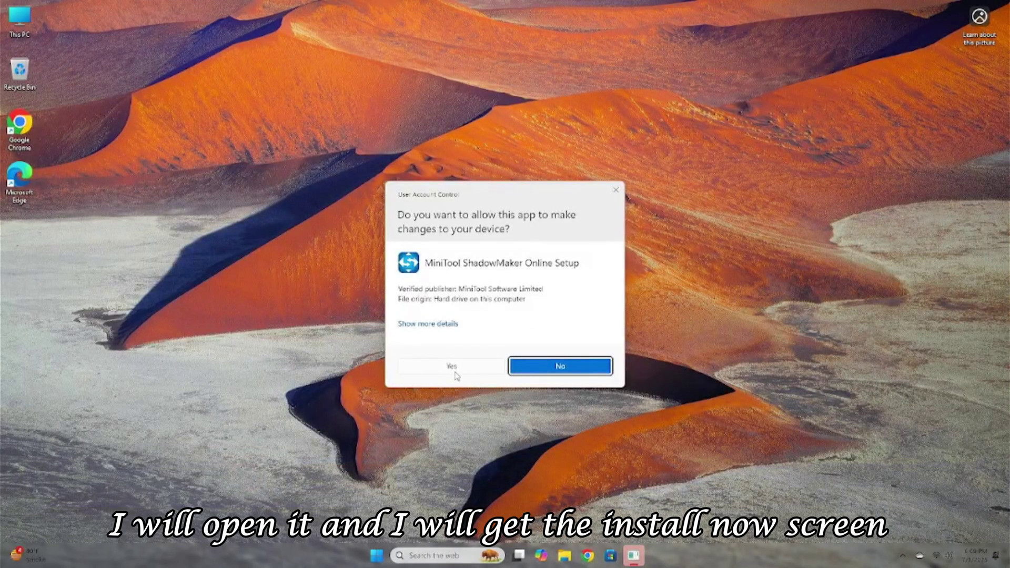
Step: Approve the installer, install ShadowMaker 4.7 via Custom Installation, and close Chrome's thank-you page
left_click(452, 367)
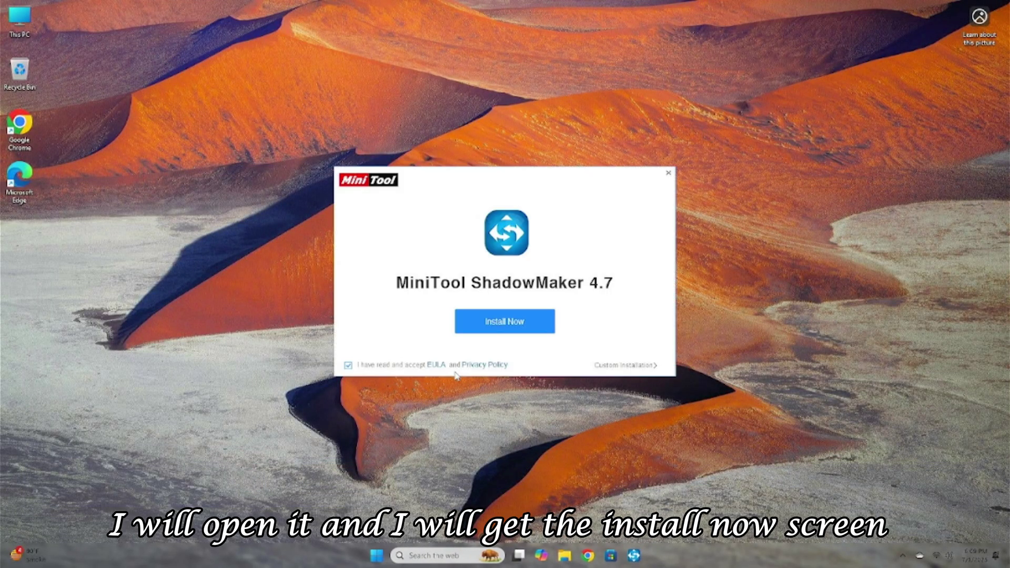
left_click(600, 365)
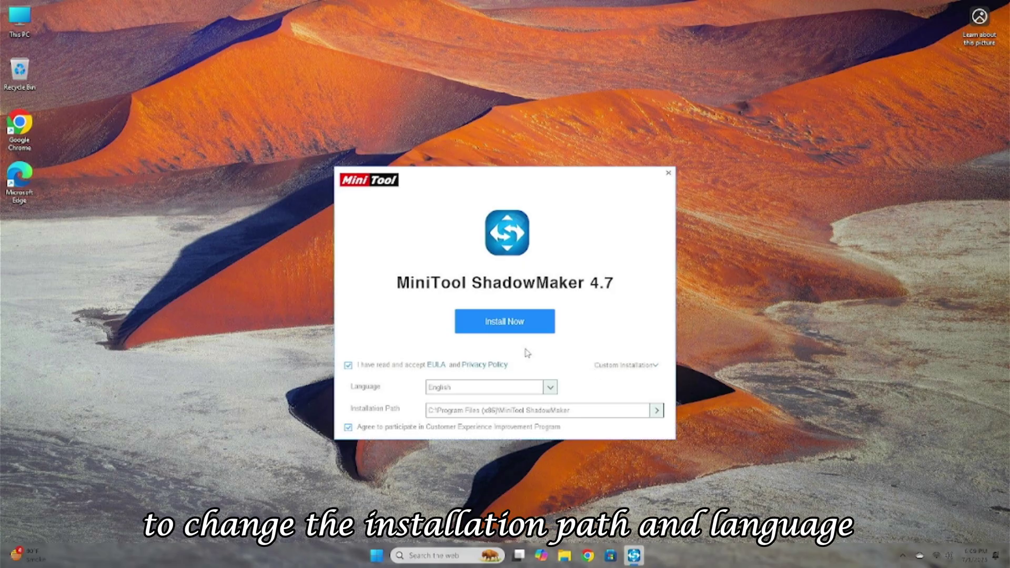
left_click(505, 322)
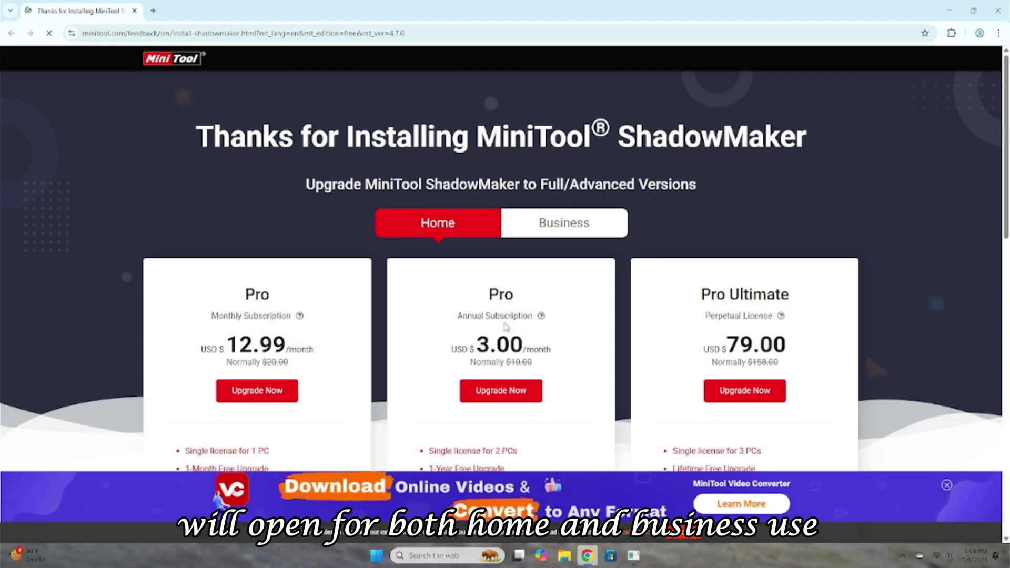
left_click(998, 11)
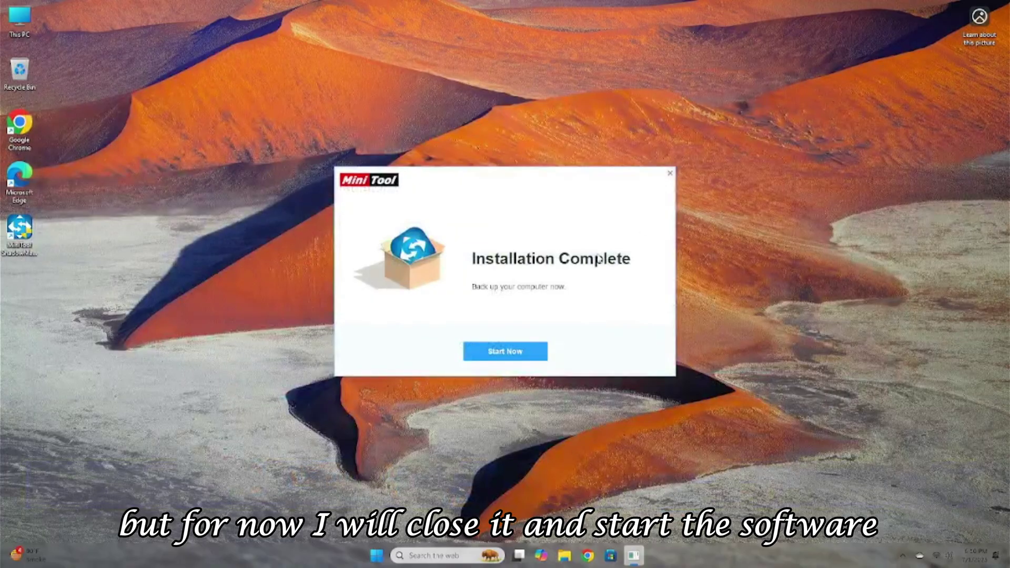
Step: Launch ShadowMaker maximized and dismiss the video converter ad popup
left_click(506, 353)
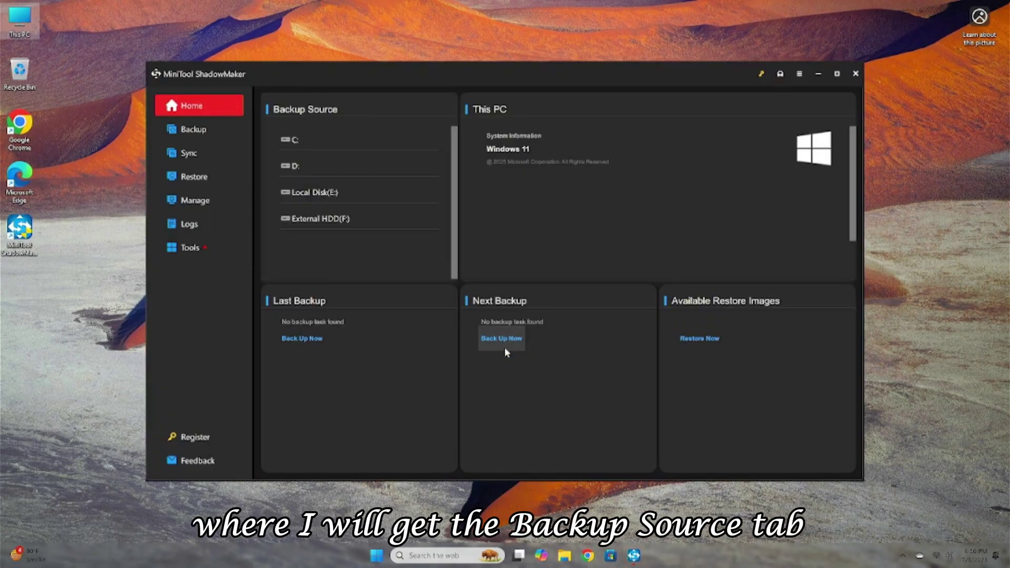
left_click(841, 77)
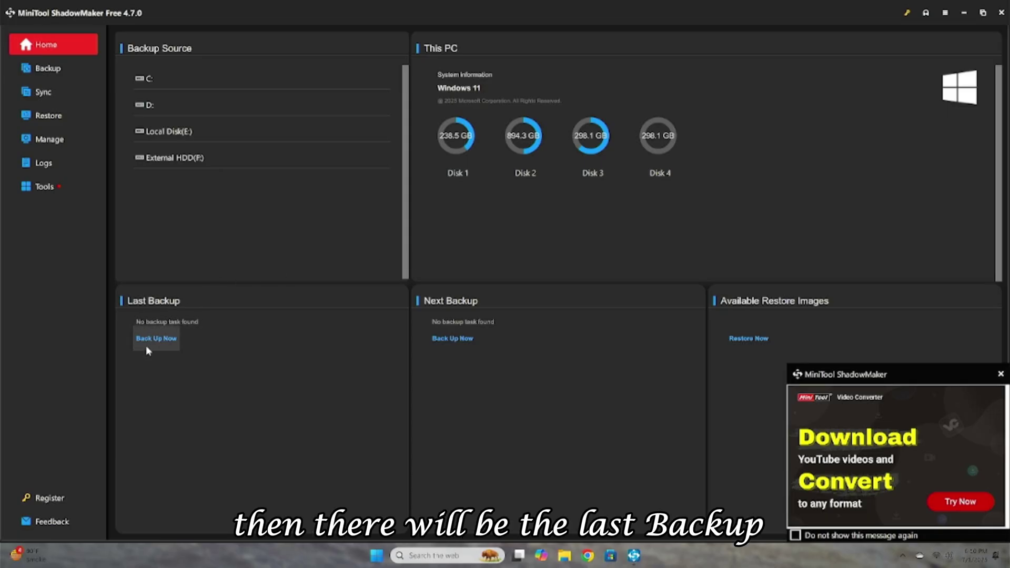
left_click(1001, 375)
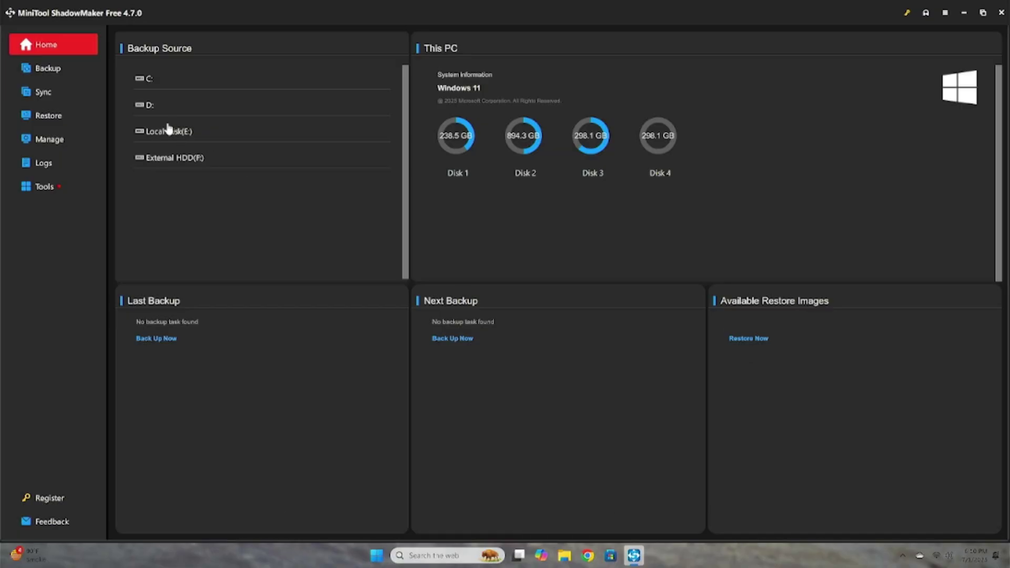
Step: Look through the Backup, Sync, Restore, Manage and Logs sections, ending on Tools
left_click(58, 71)
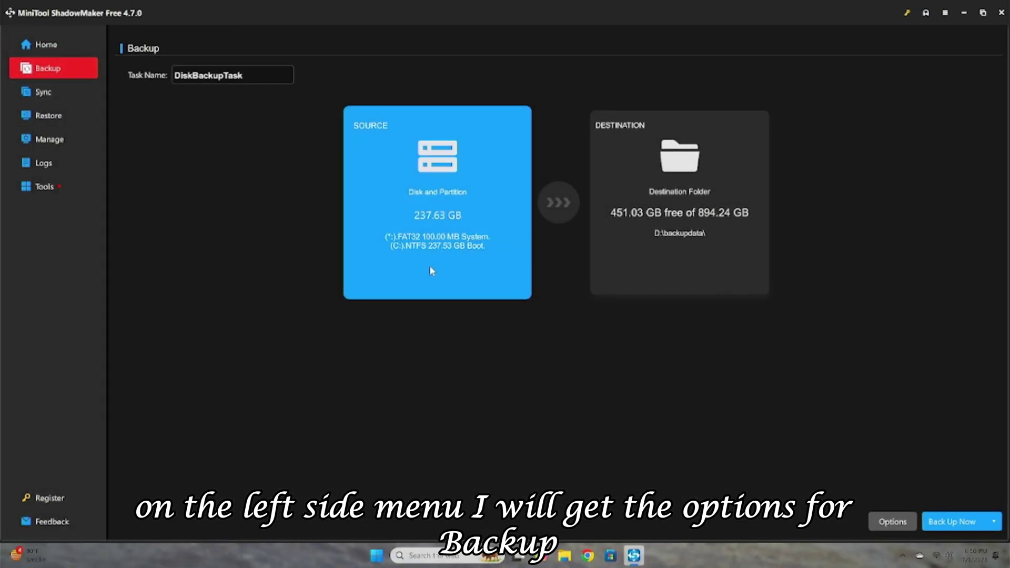
left_click(56, 91)
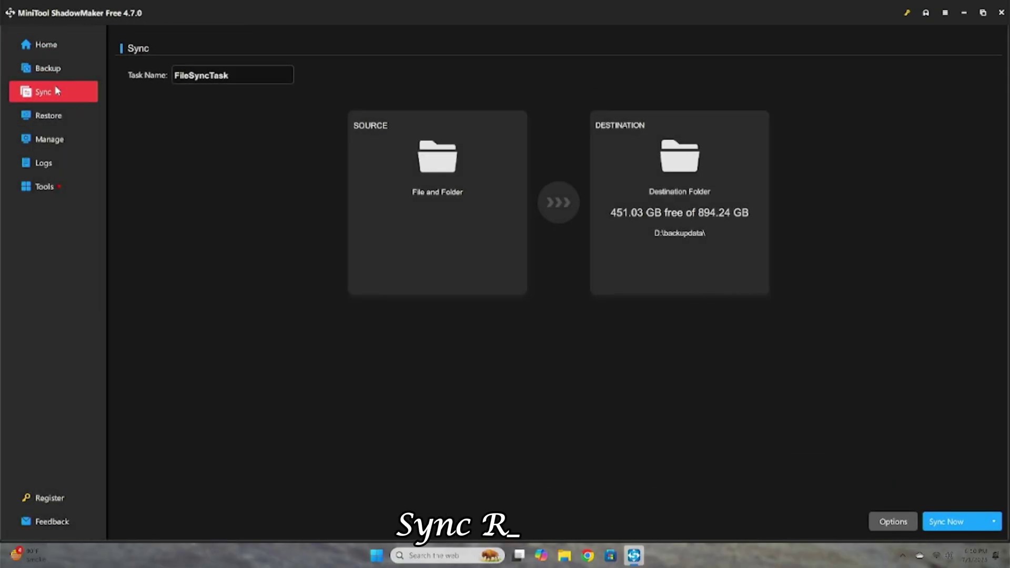
left_click(62, 118)
left_click(61, 141)
left_click(65, 166)
left_click(64, 187)
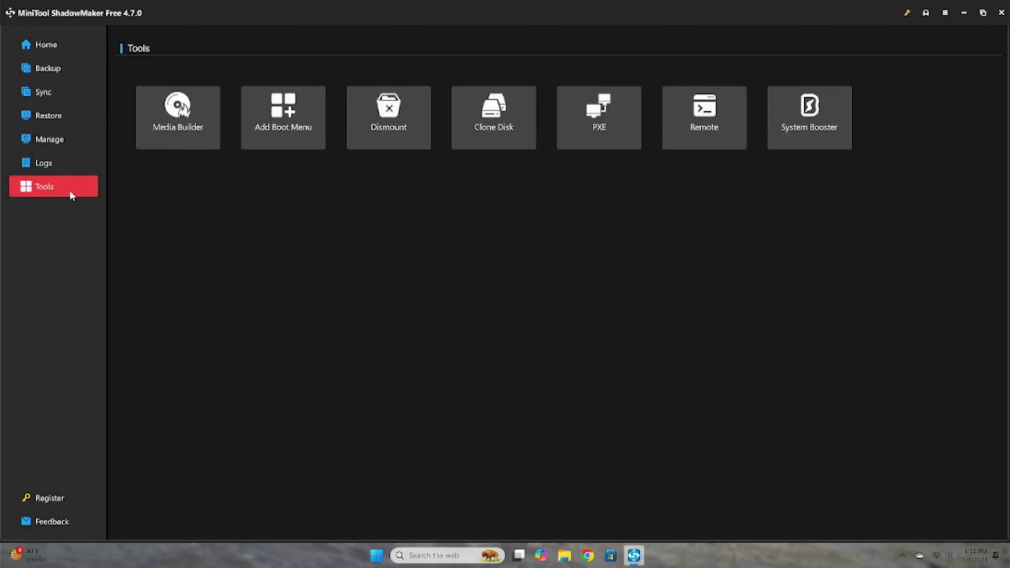
Step: After trying Folders and Files, select all four Disk 1 partitions (238.47 GB) as backup source
left_click(54, 64)
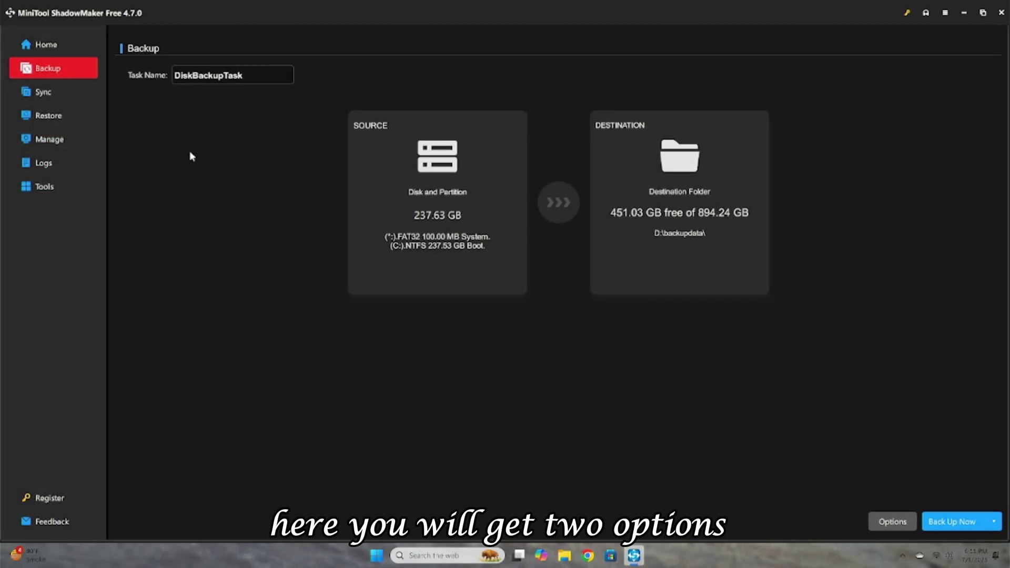
left_click(442, 187)
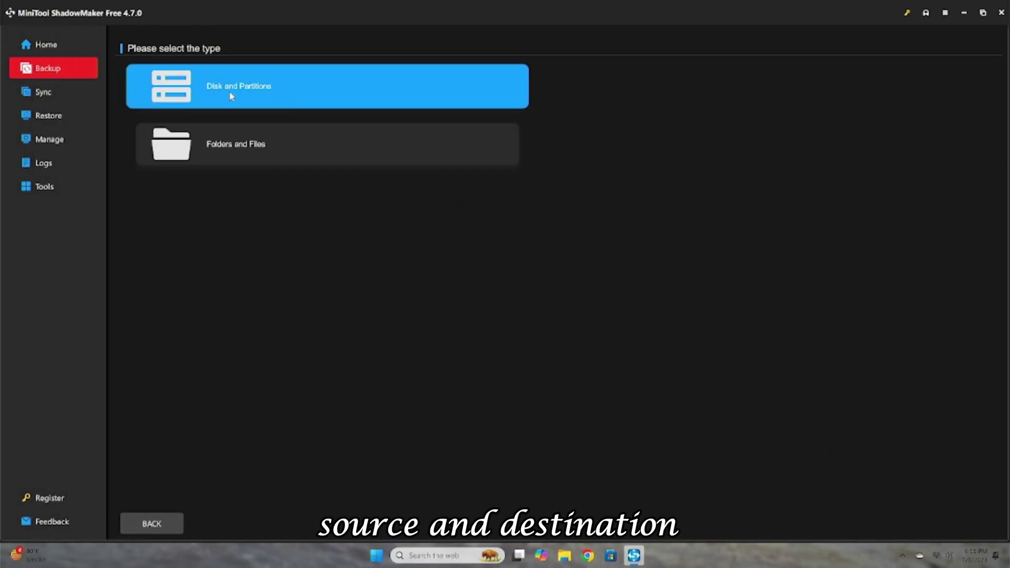
left_click(300, 153)
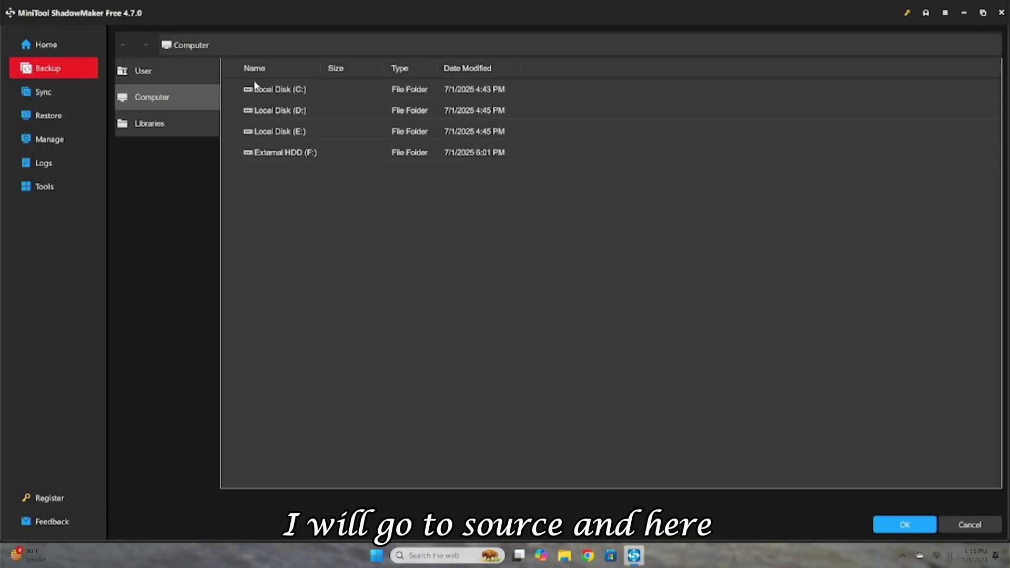
double_click(263, 90)
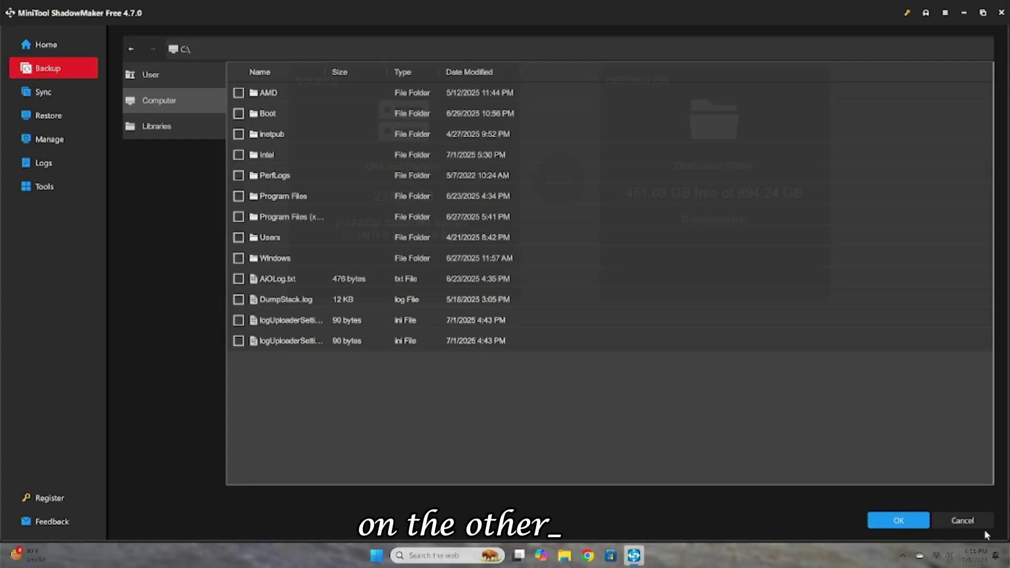
left_click(979, 530)
left_click(404, 156)
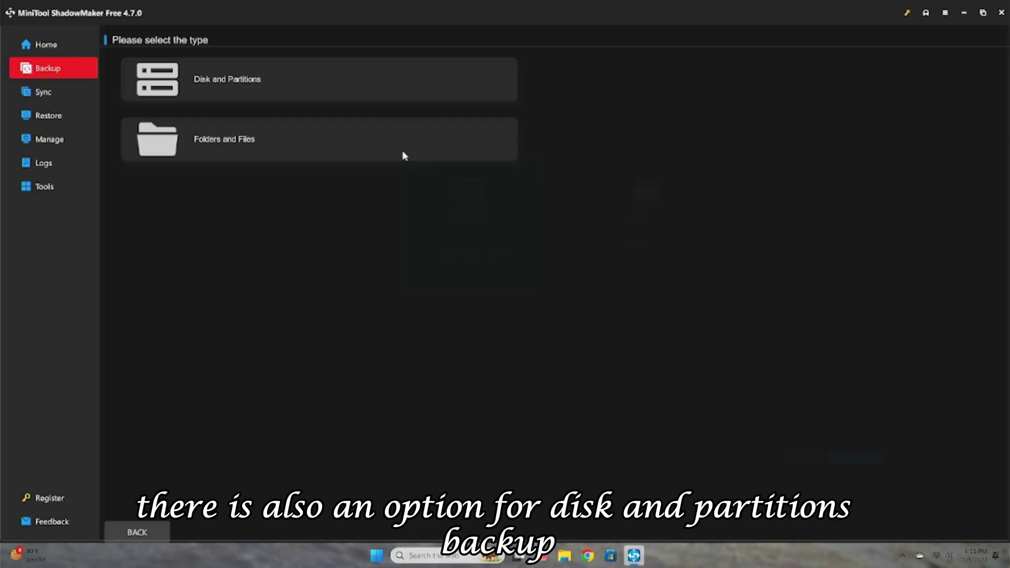
left_click(193, 78)
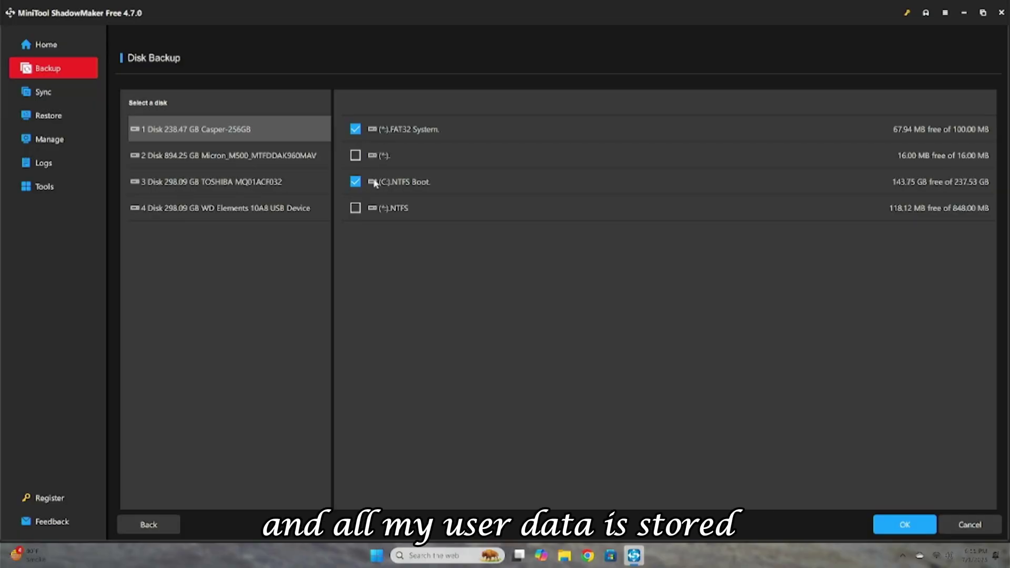
left_click(356, 208)
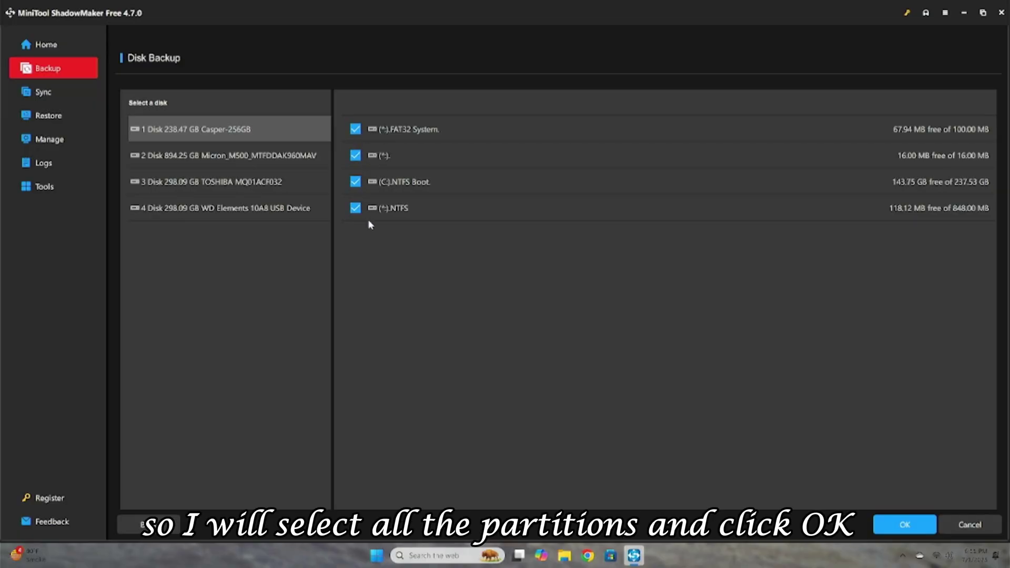
Step: Confirm the source and set E:\C Drive Partition Backups as the backup destination
left_click(893, 525)
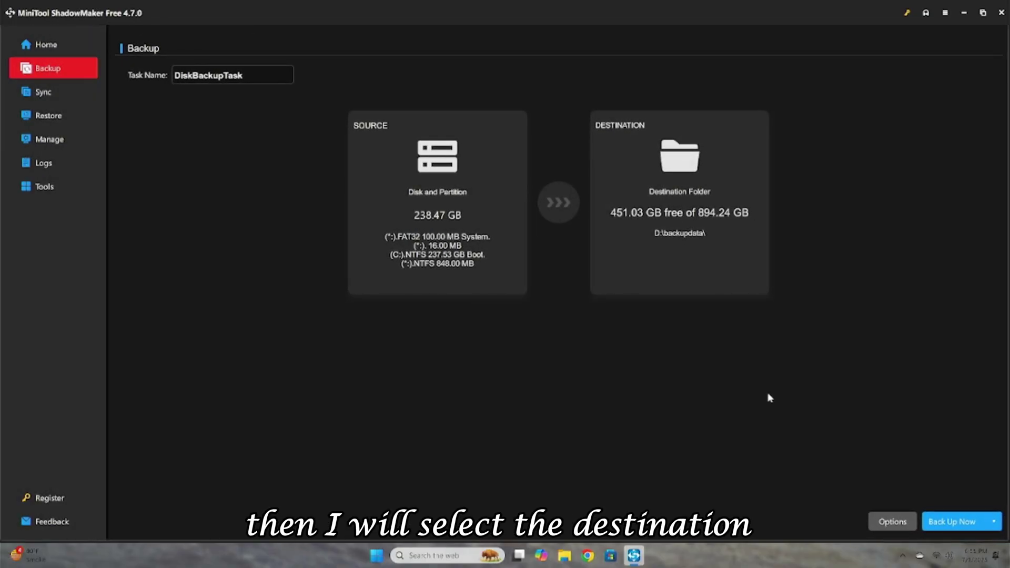
left_click(705, 253)
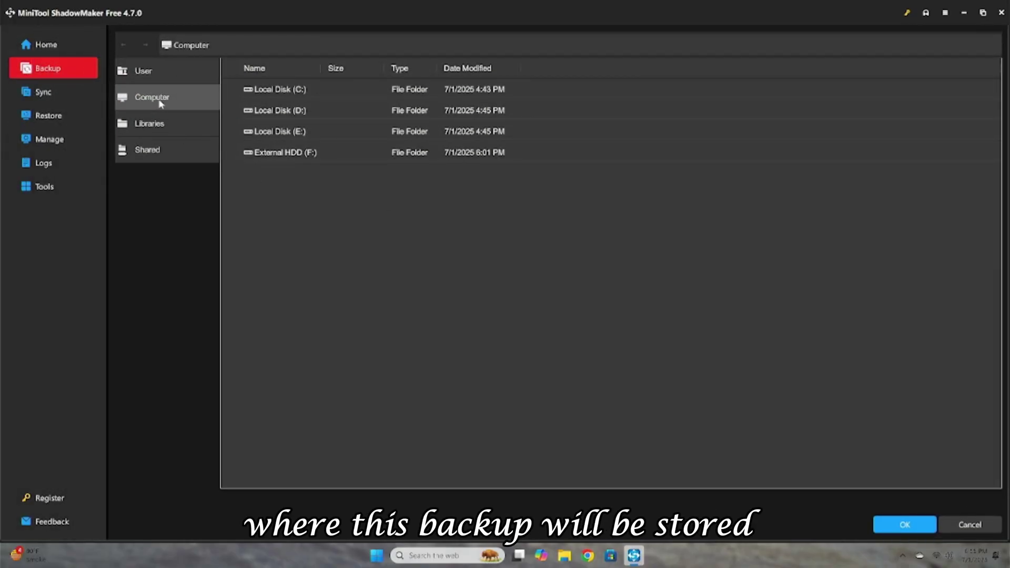
double_click(308, 131)
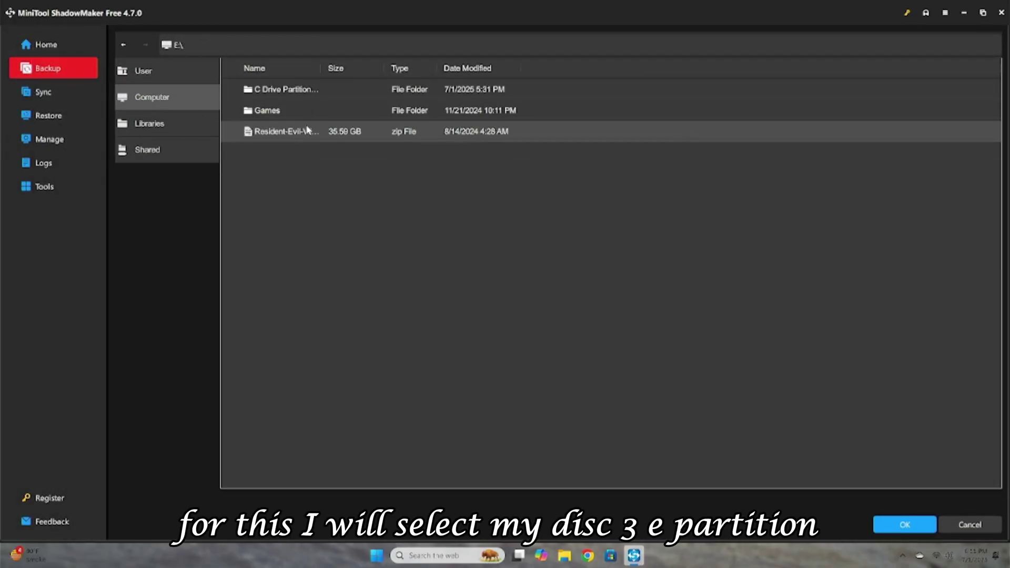
double_click(287, 91)
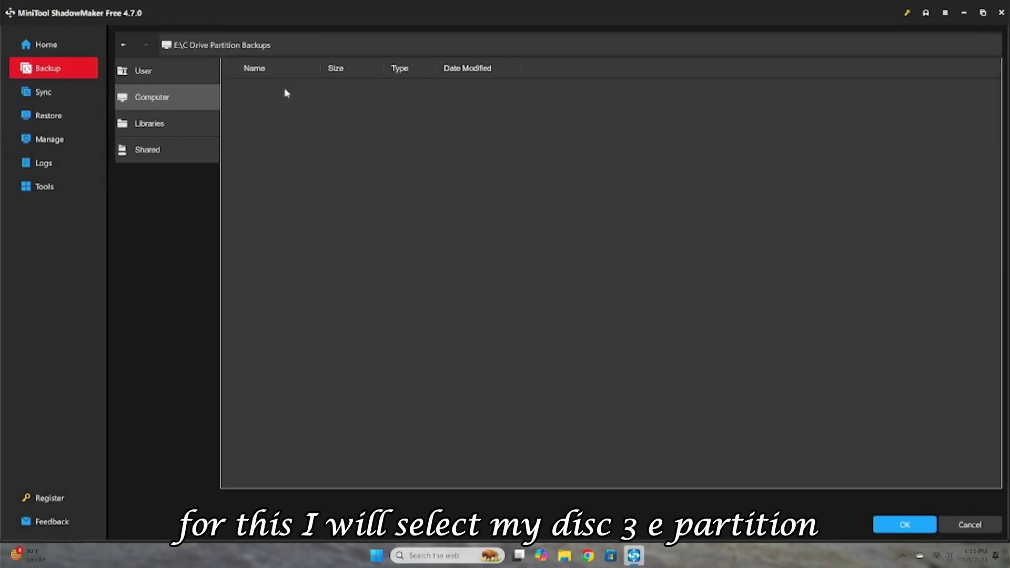
left_click(905, 524)
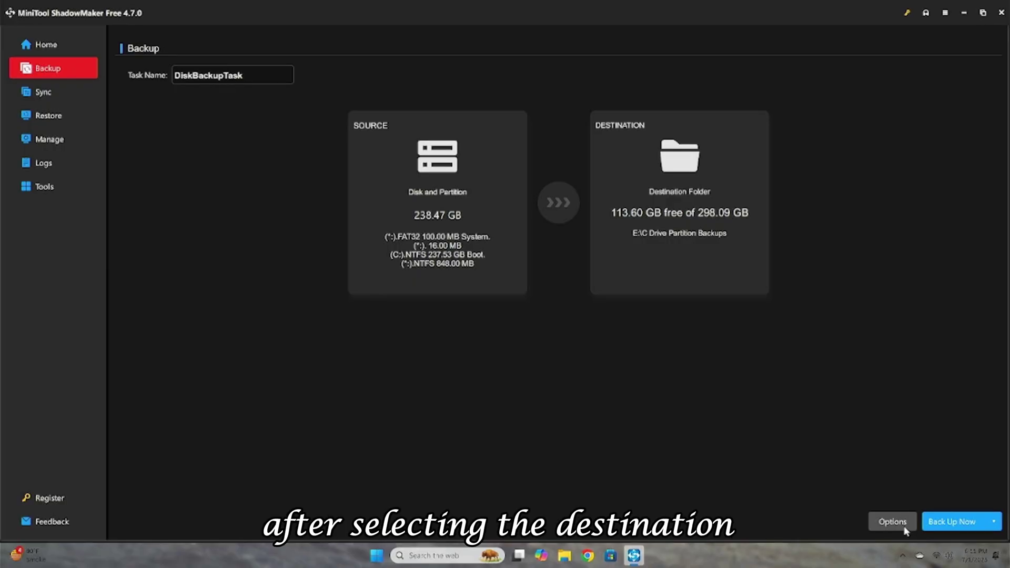
Step: Review the Backup Options: image size, compression, comment, e-mail, exclusions, shutdown, verification, password
left_click(893, 522)
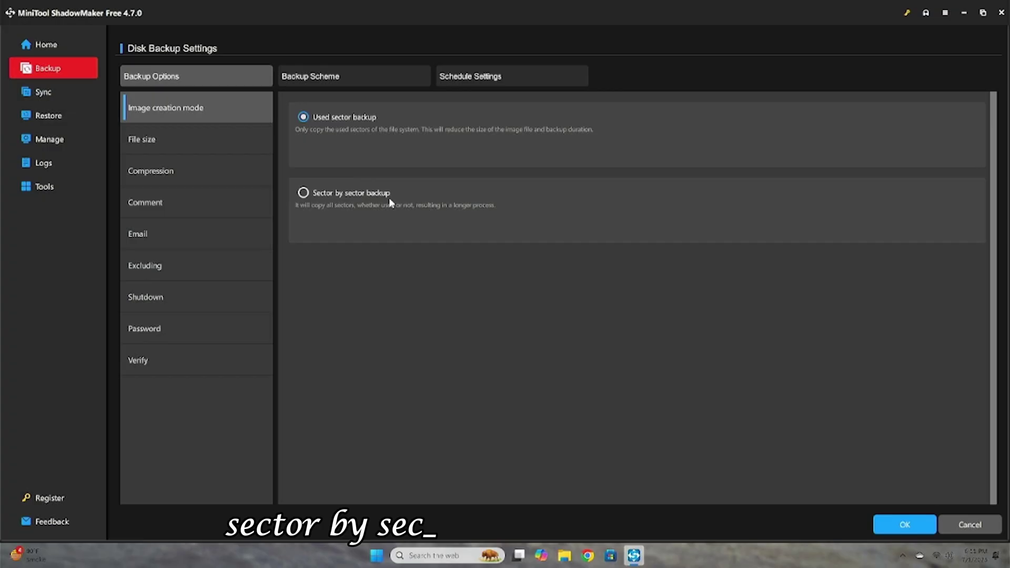
left_click(150, 145)
left_click(167, 171)
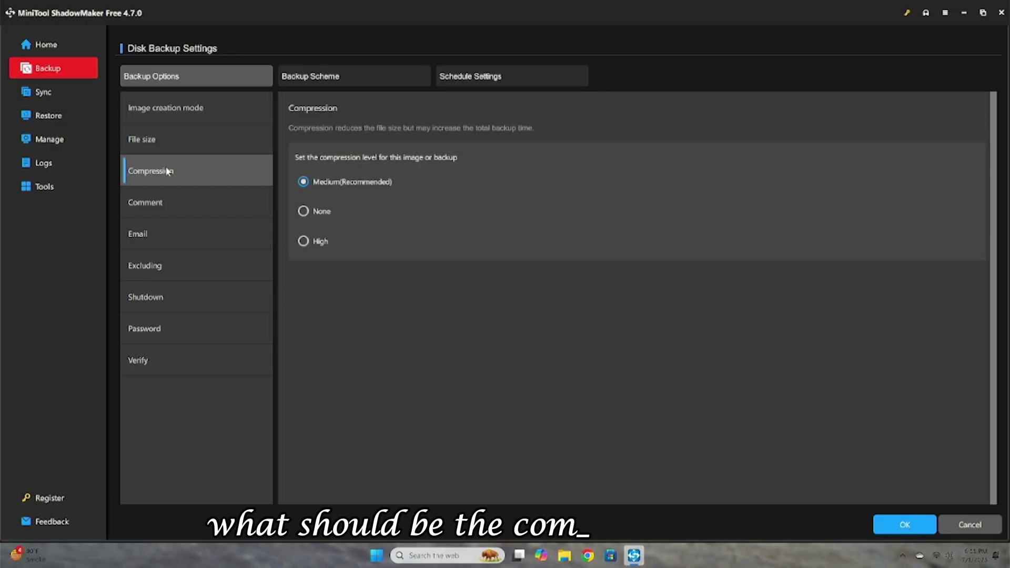
left_click(173, 207)
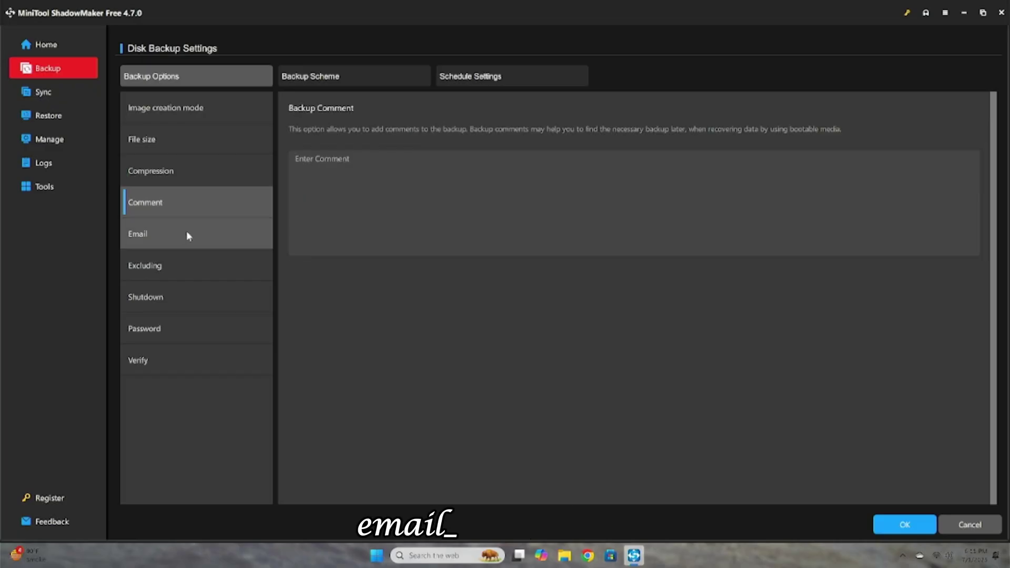
left_click(187, 231)
left_click(195, 262)
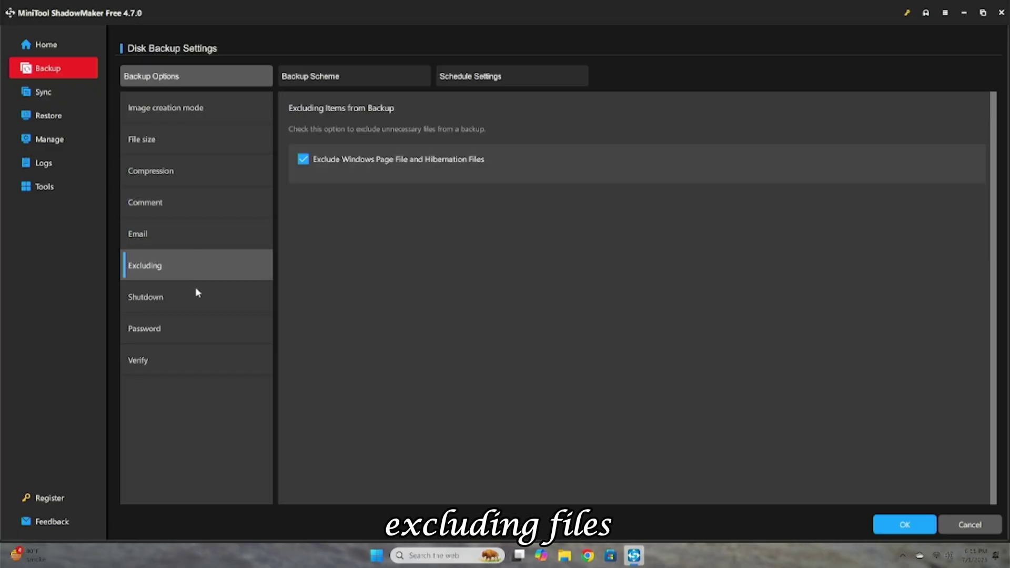
left_click(201, 303)
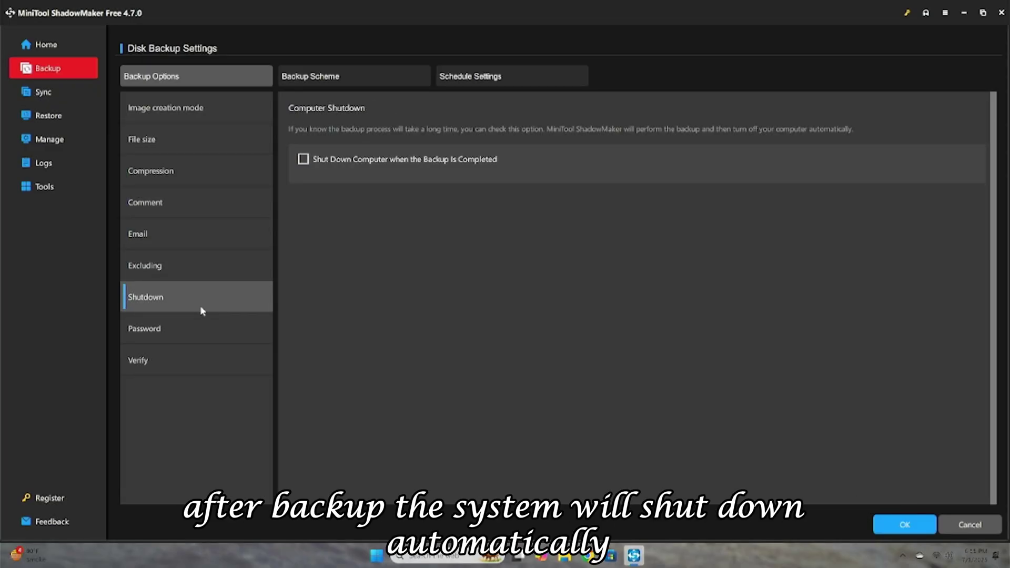
left_click(211, 350)
left_click(203, 337)
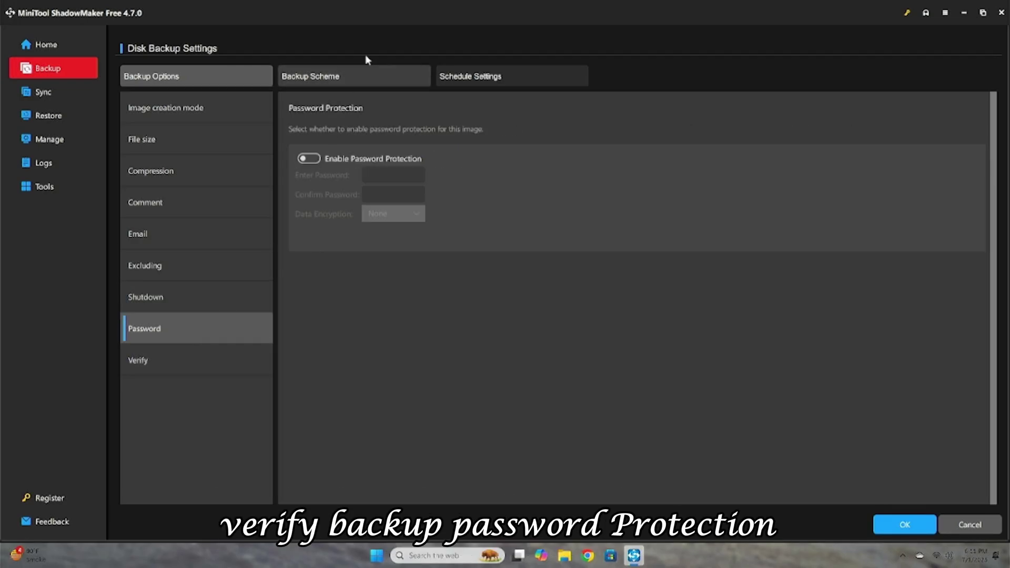
Step: Enable the Backup Scheme, try changing it, and dismiss the Pro feature comparison
left_click(368, 77)
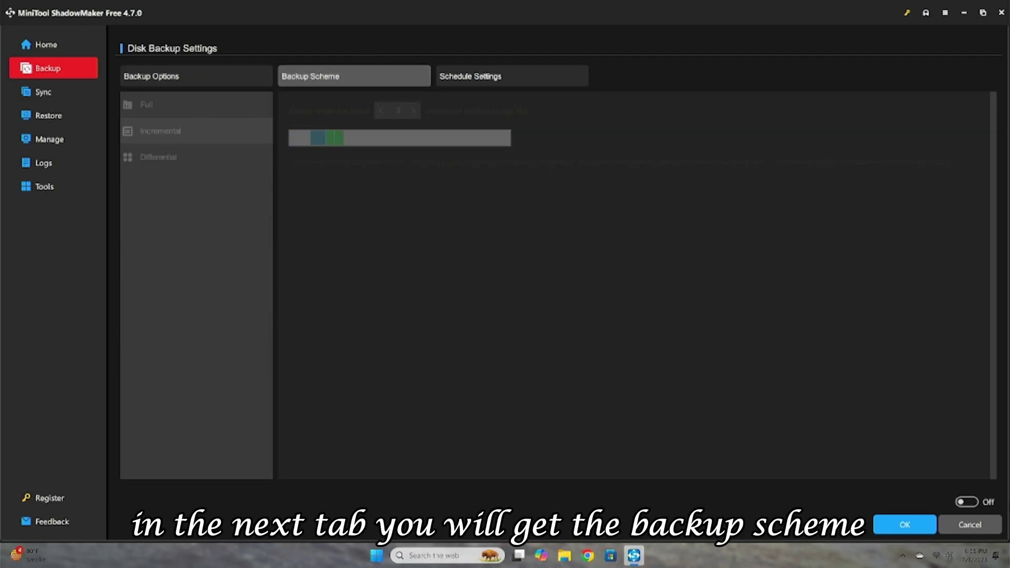
left_click(978, 506)
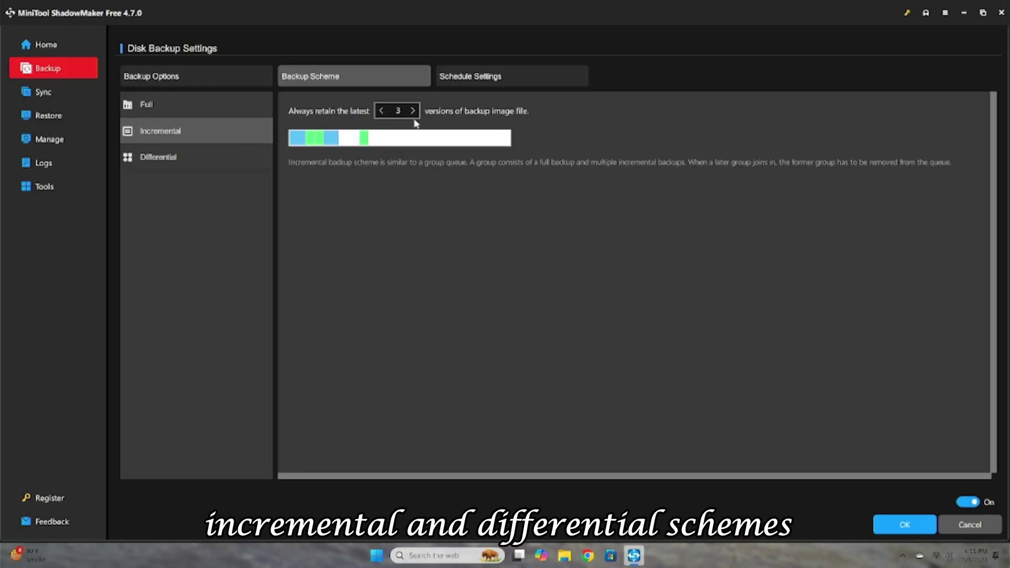
left_click(223, 113)
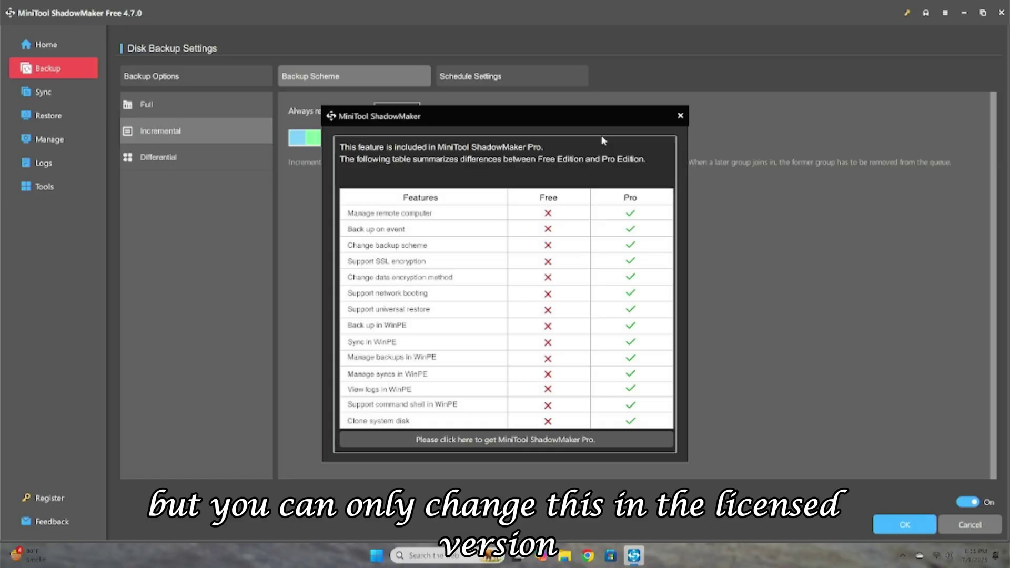
left_click(680, 117)
Step: Turn on a weekly backup schedule for Wednesday at 20:00
left_click(494, 78)
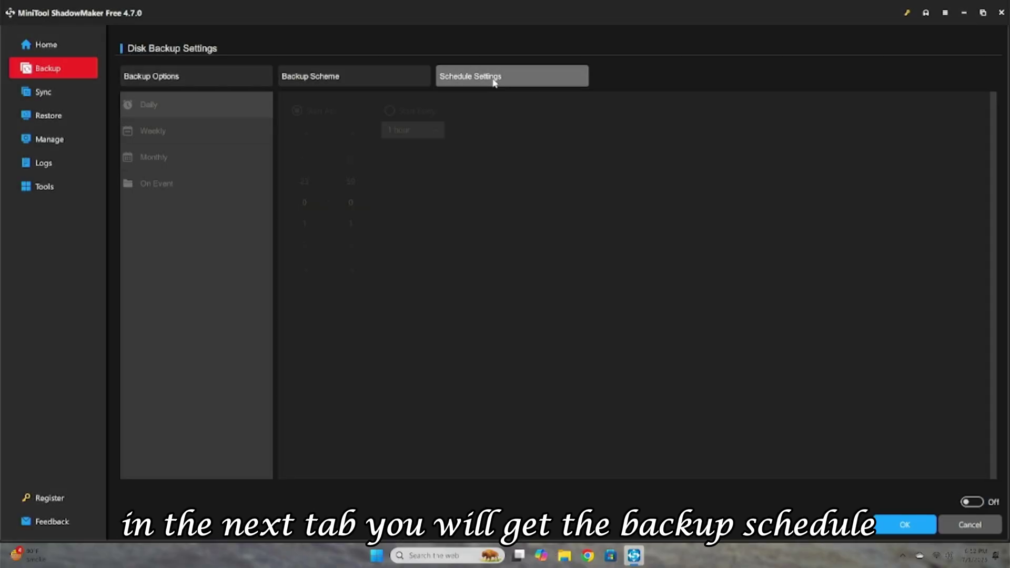
left_click(972, 505)
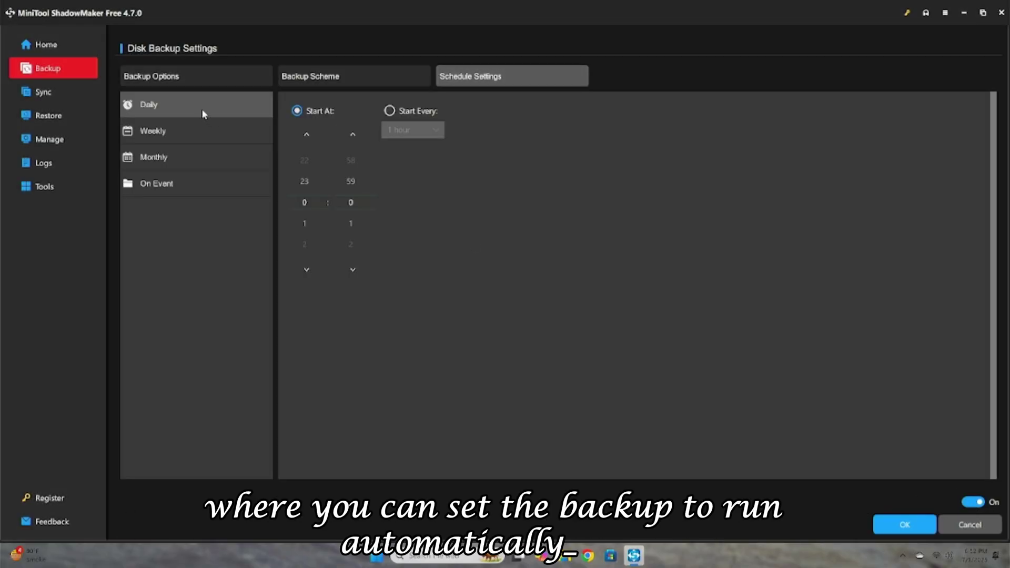
left_click(182, 138)
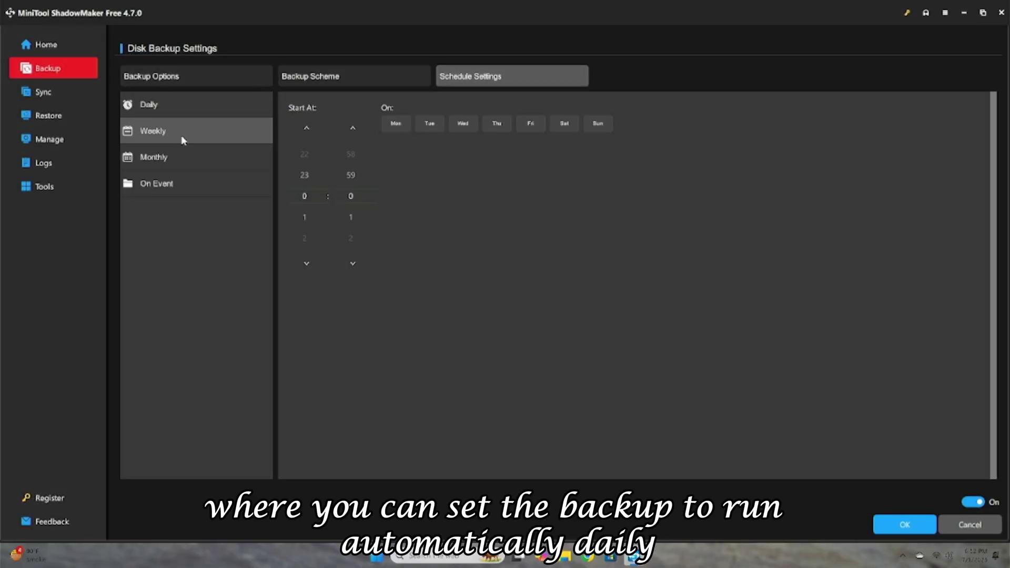
left_click(463, 124)
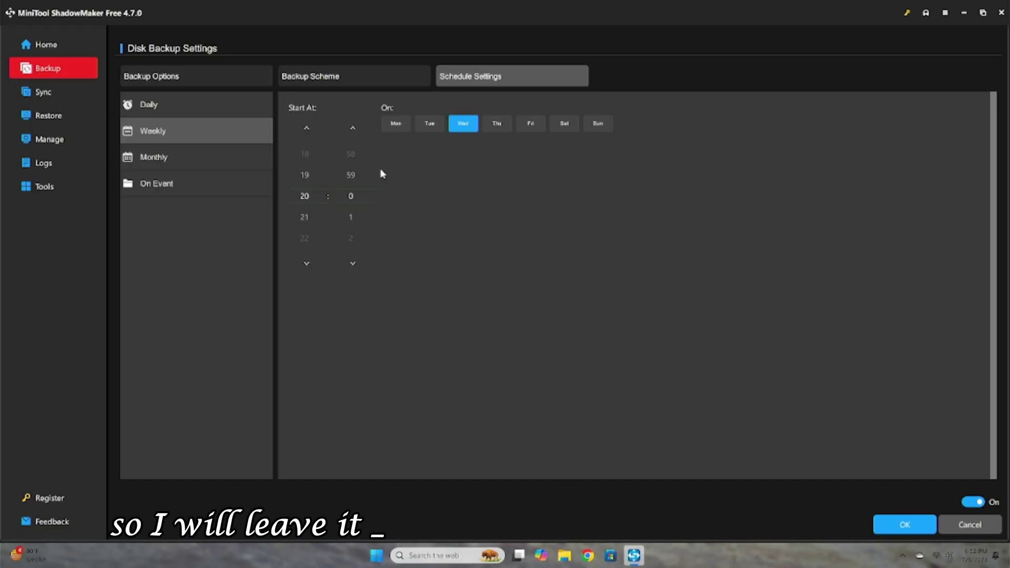
Step: Switch the schedule off, save the settings, and run DiskBackupTask immediately
left_click(977, 503)
left_click(915, 523)
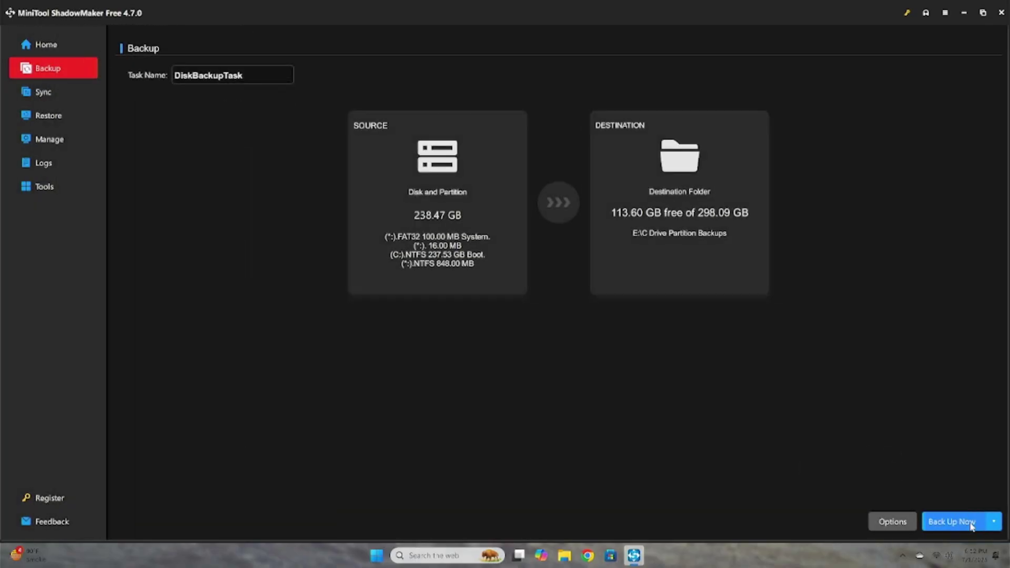
left_click(973, 526)
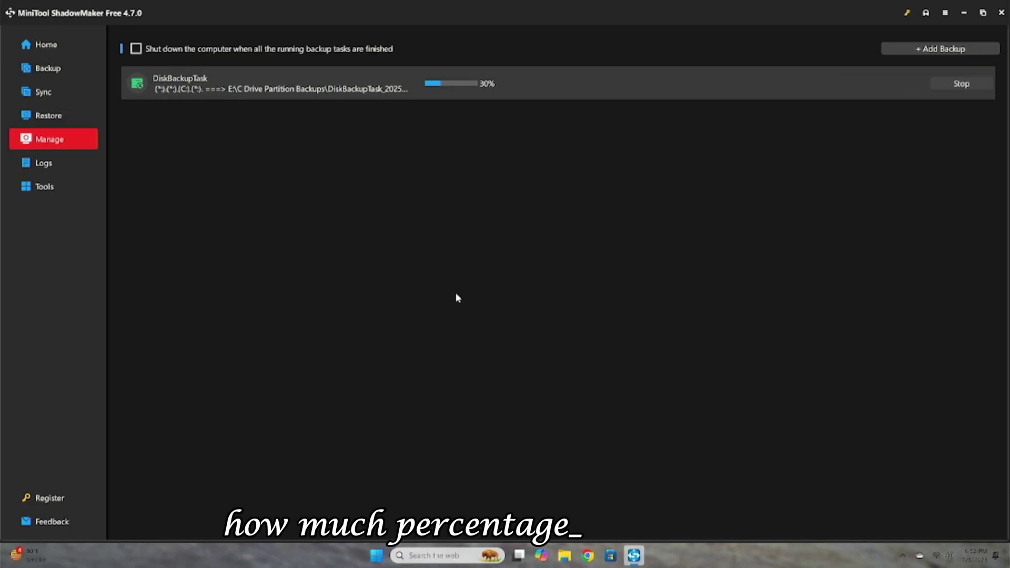
Step: In Sync, choose the OneDrive Videos folder as the sync source
left_click(60, 98)
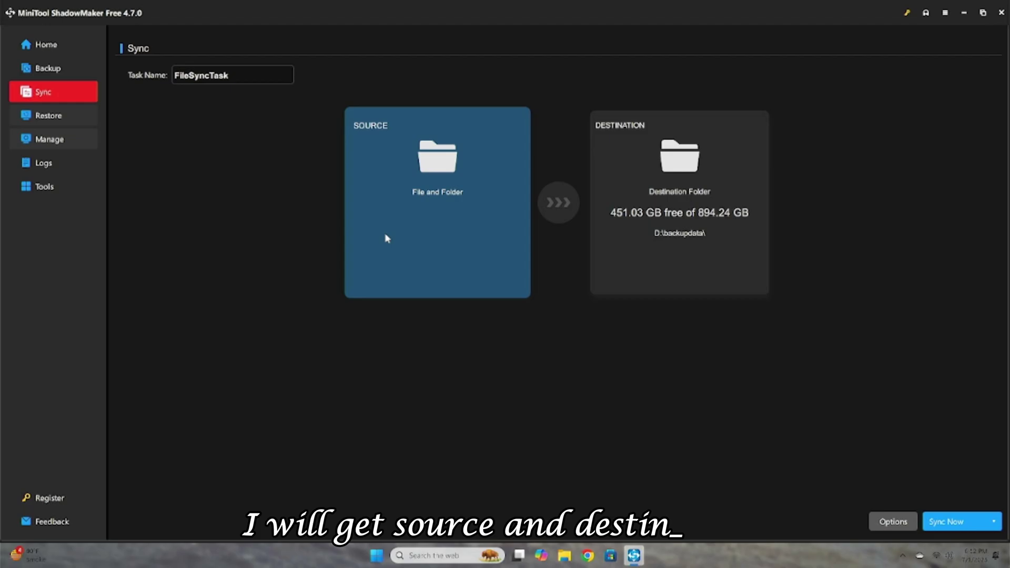
left_click(451, 221)
double_click(271, 91)
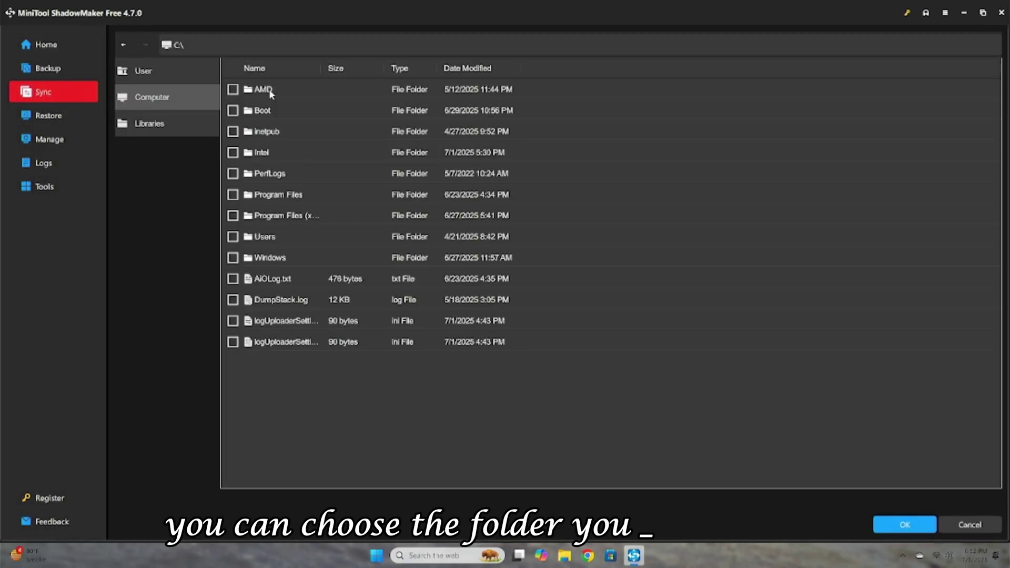
left_click(167, 71)
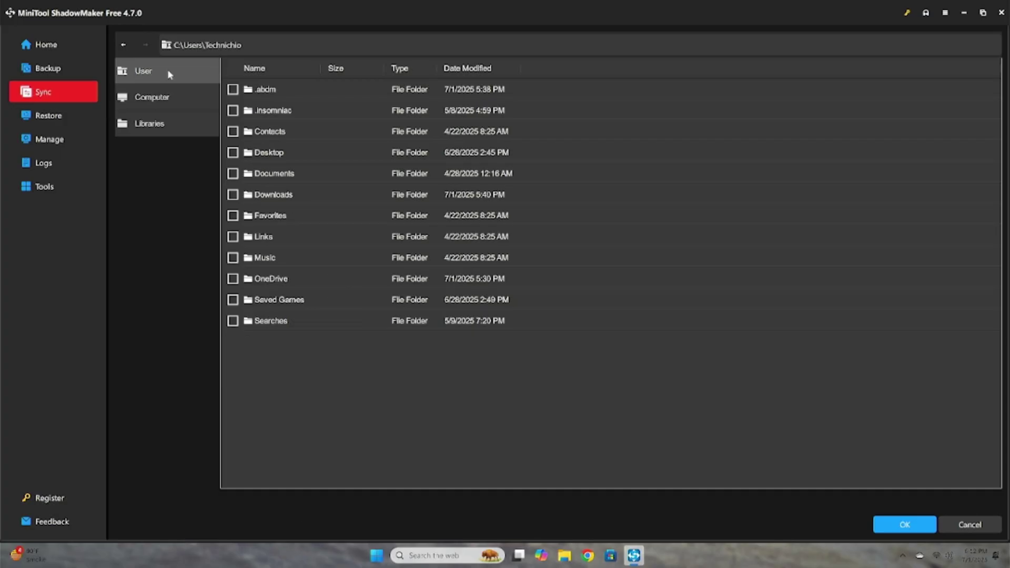
double_click(273, 283)
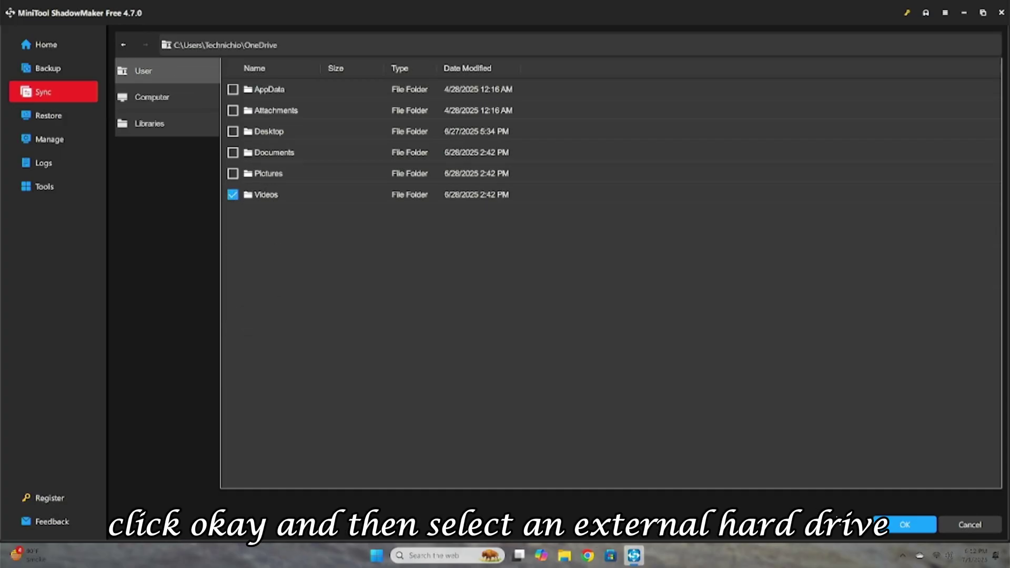
left_click(905, 524)
Step: Set External HDD (F:) as the sync destination
left_click(705, 256)
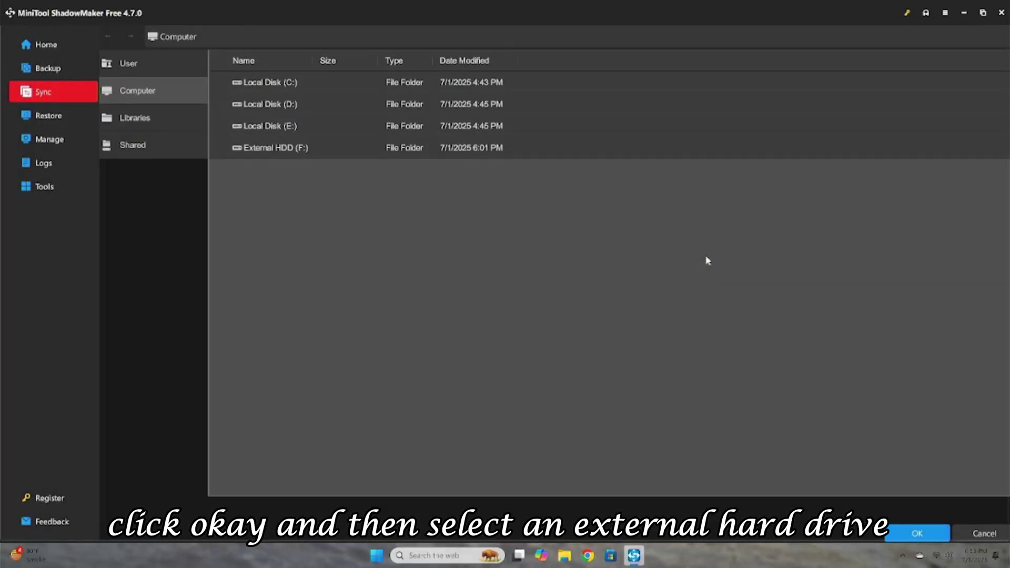
double_click(295, 153)
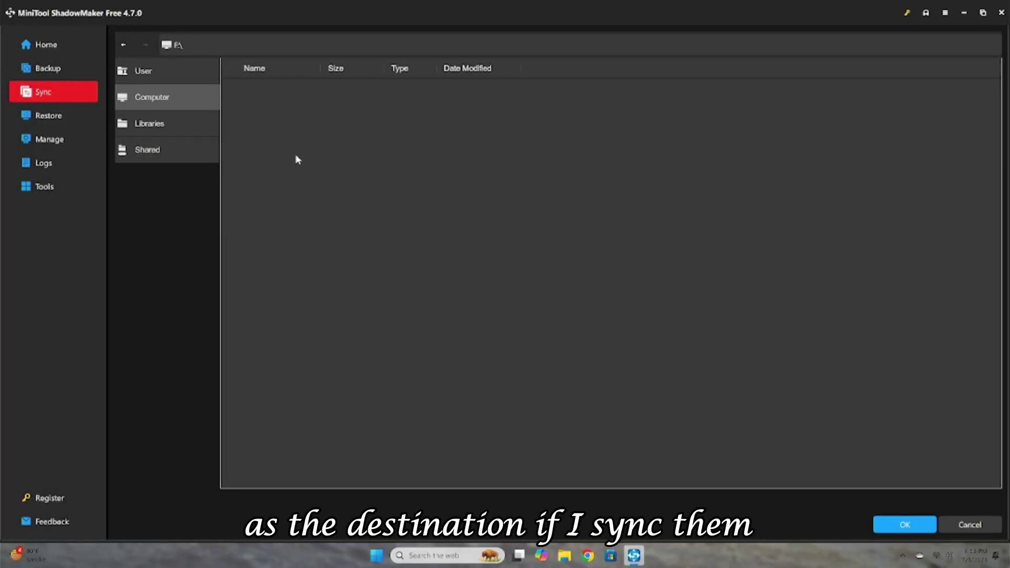
left_click(884, 524)
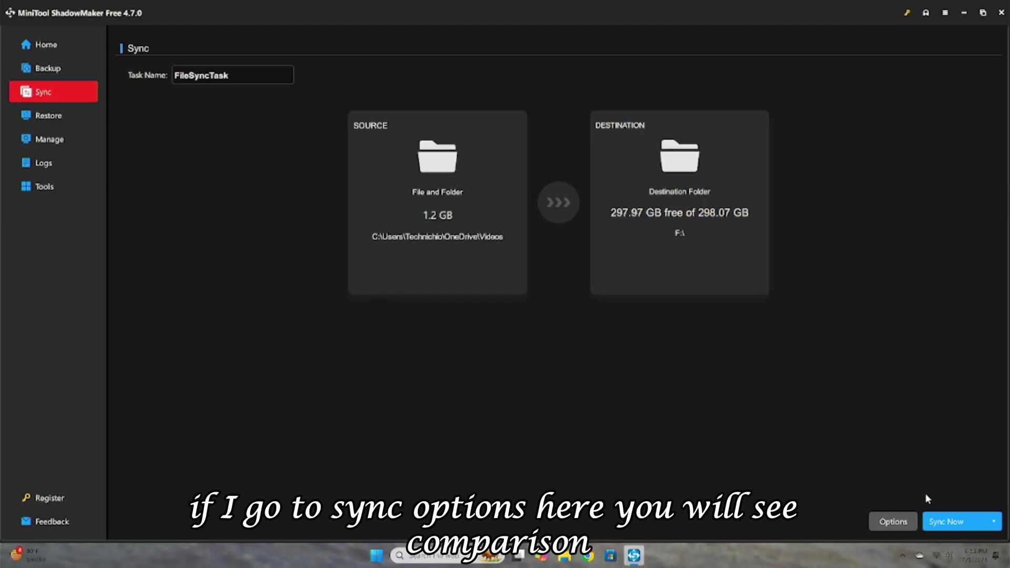
left_click(913, 522)
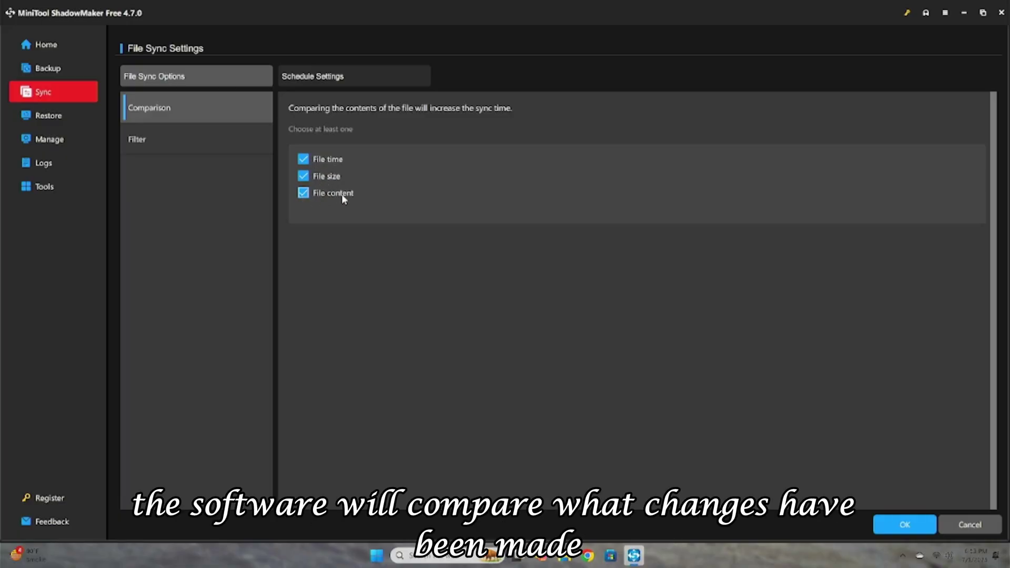
left_click(309, 79)
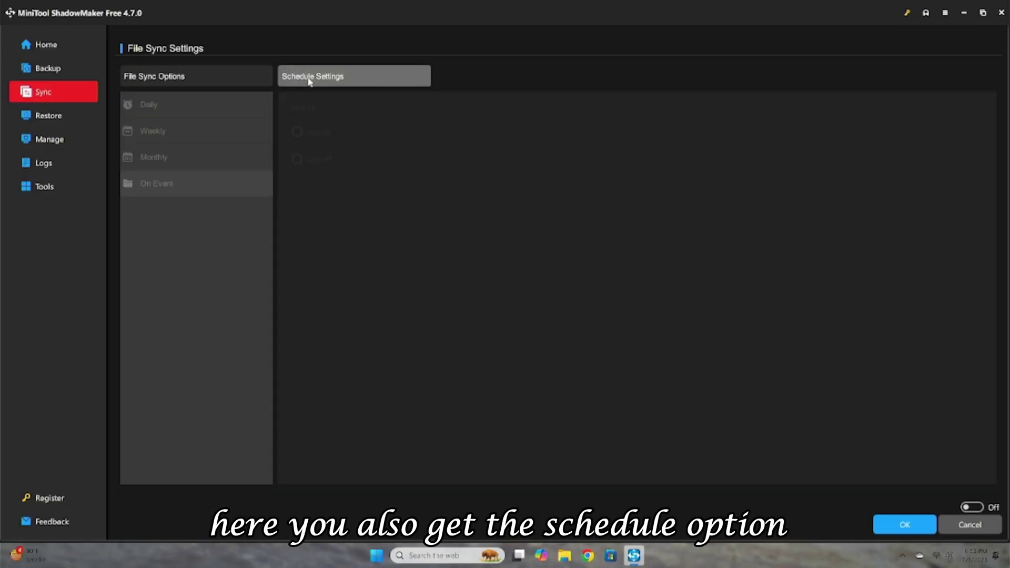
left_click(972, 526)
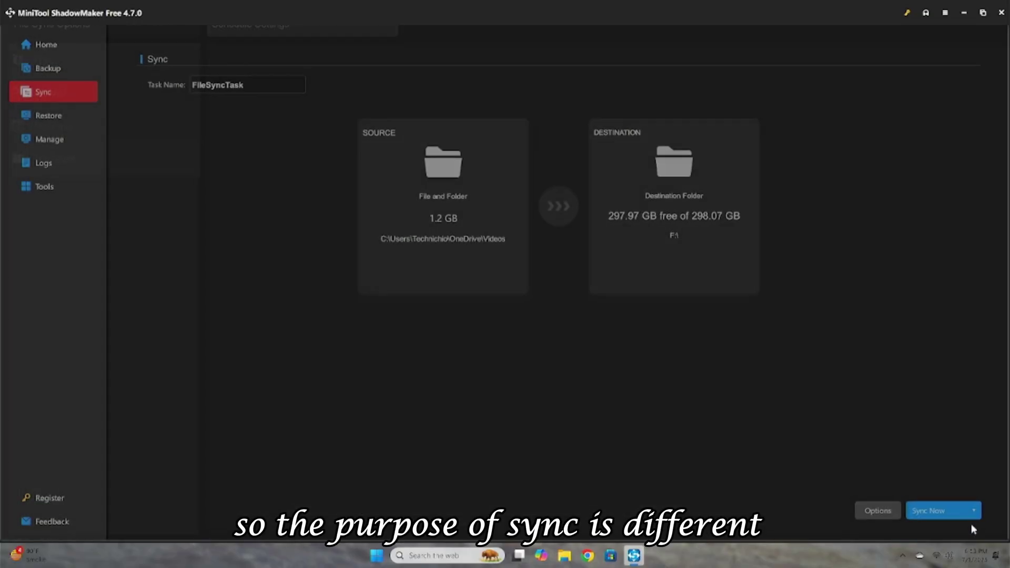
left_click(668, 244)
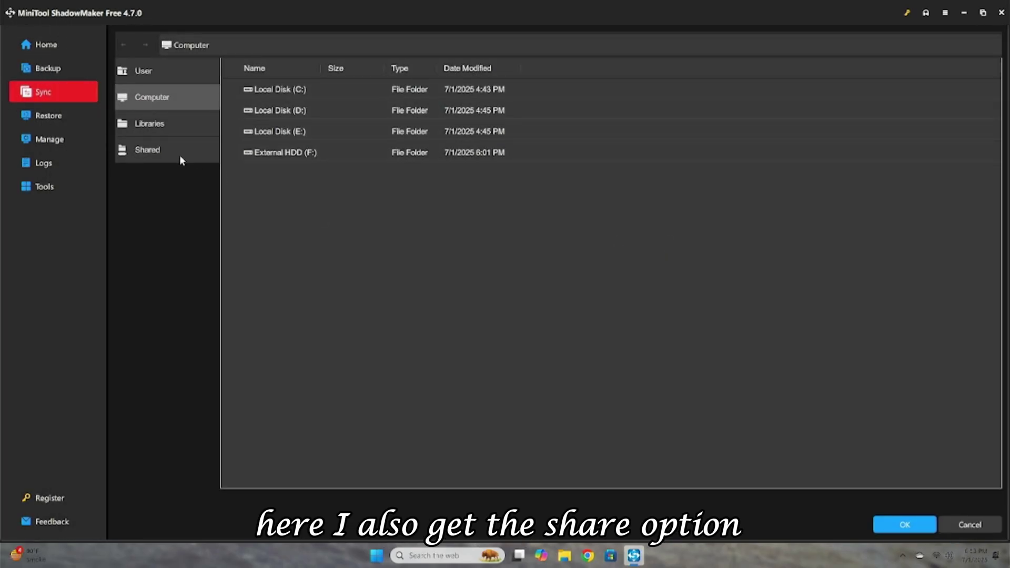
left_click(181, 159)
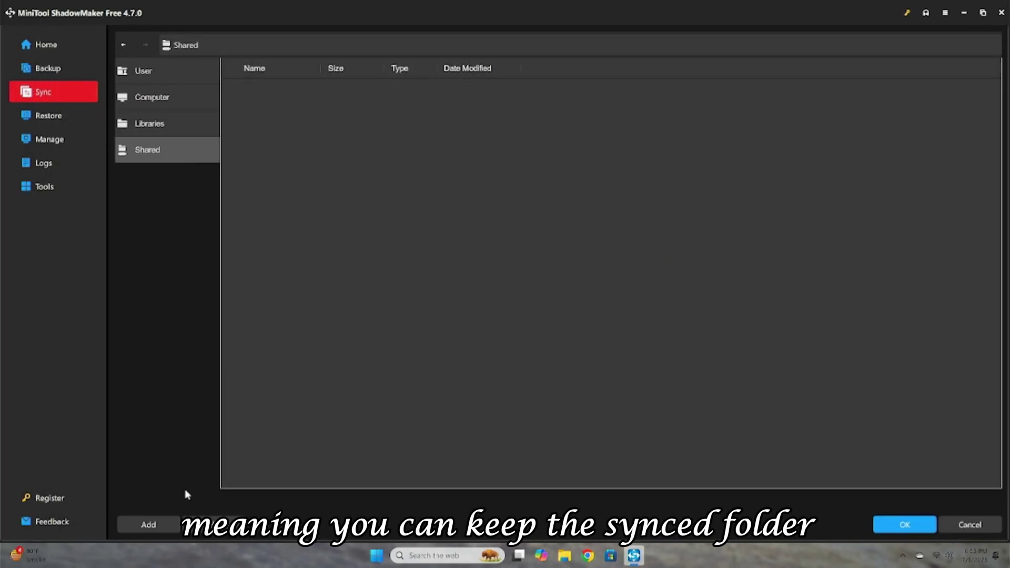
left_click(153, 525)
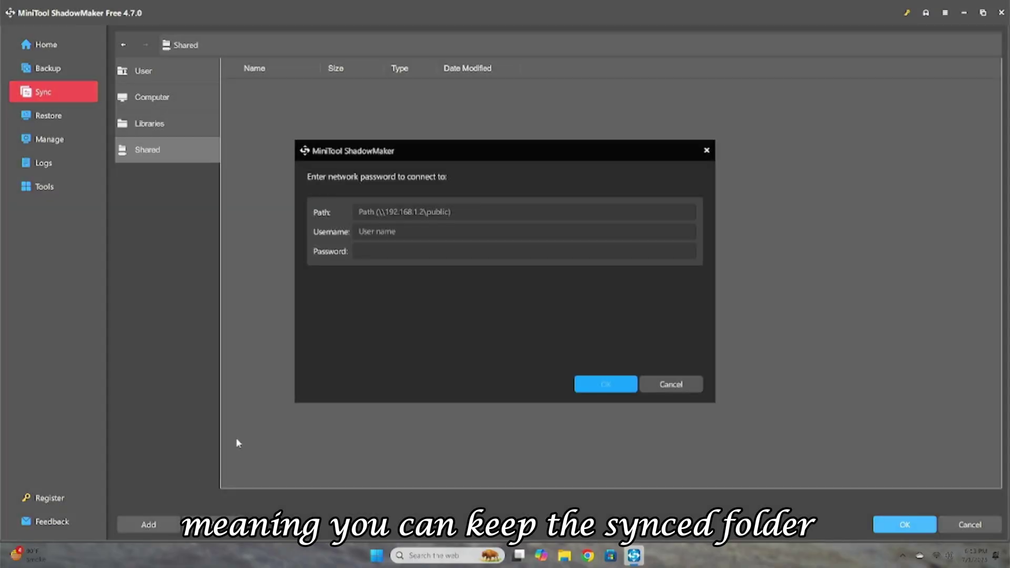
left_click(463, 211)
left_click(454, 229)
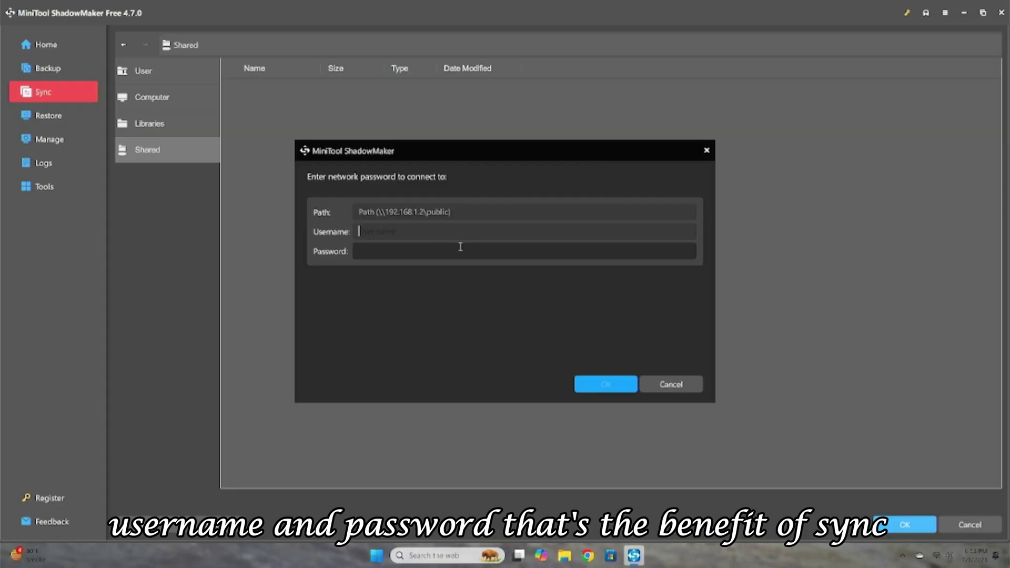
left_click(662, 392)
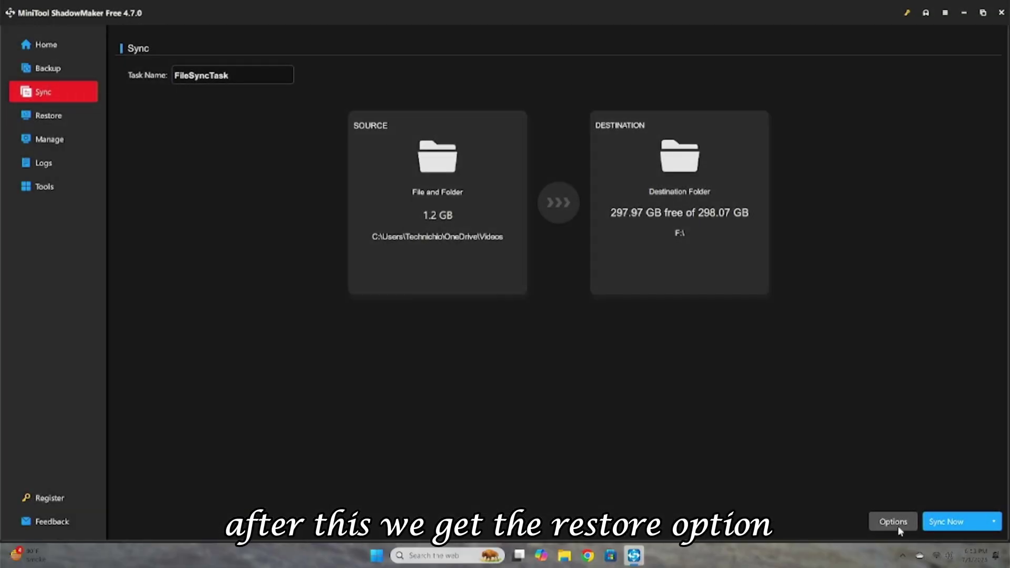
Step: Check Restore, the running backup in Manage, and Logs, then go to Tools
left_click(23, 116)
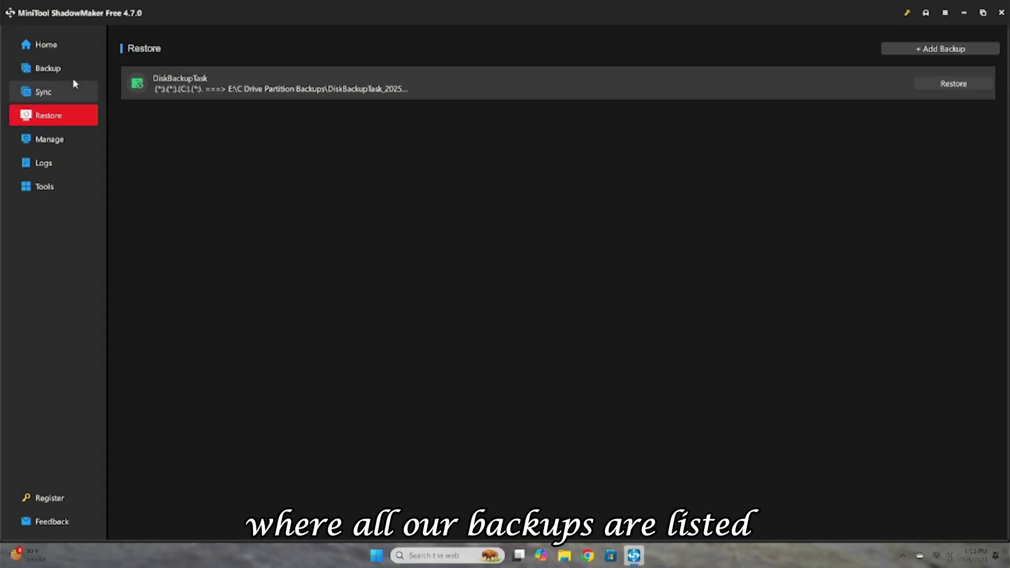
left_click(79, 140)
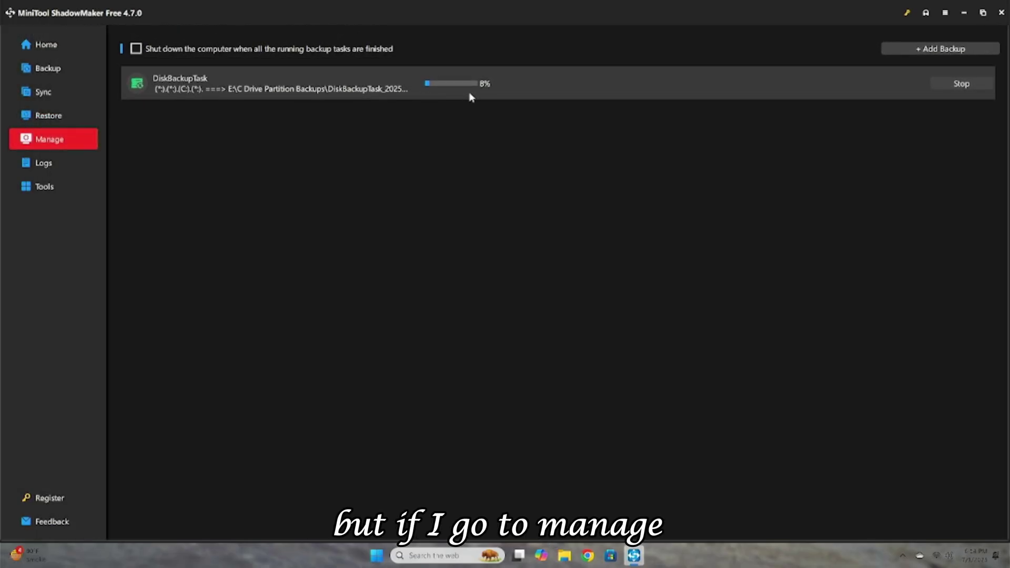
left_click(48, 164)
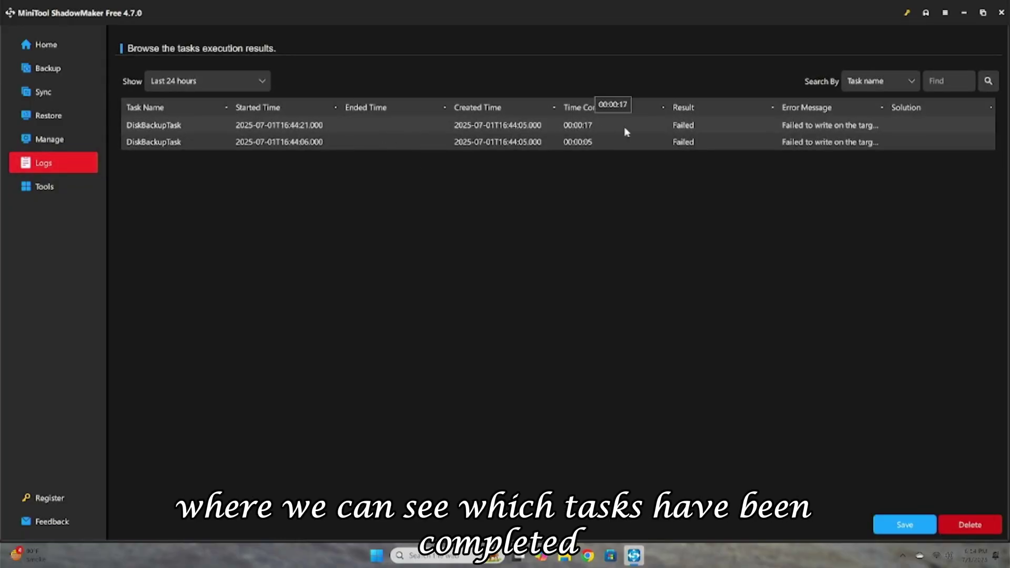
left_click(76, 185)
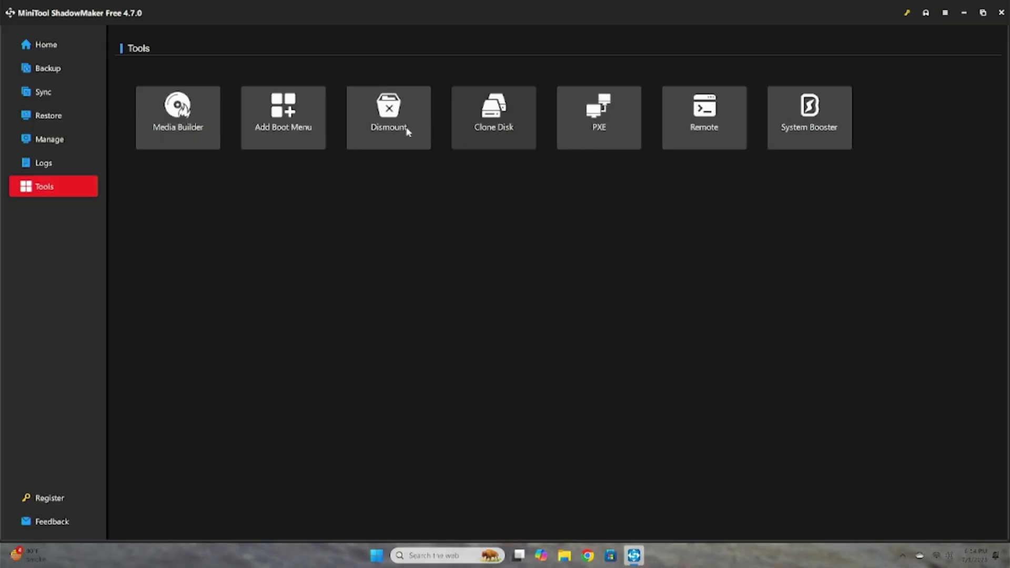
Step: Build a WinPE-based bootable ISO with Media Builder and save it to the Desktop as 'Shadow Maker'
left_click(155, 136)
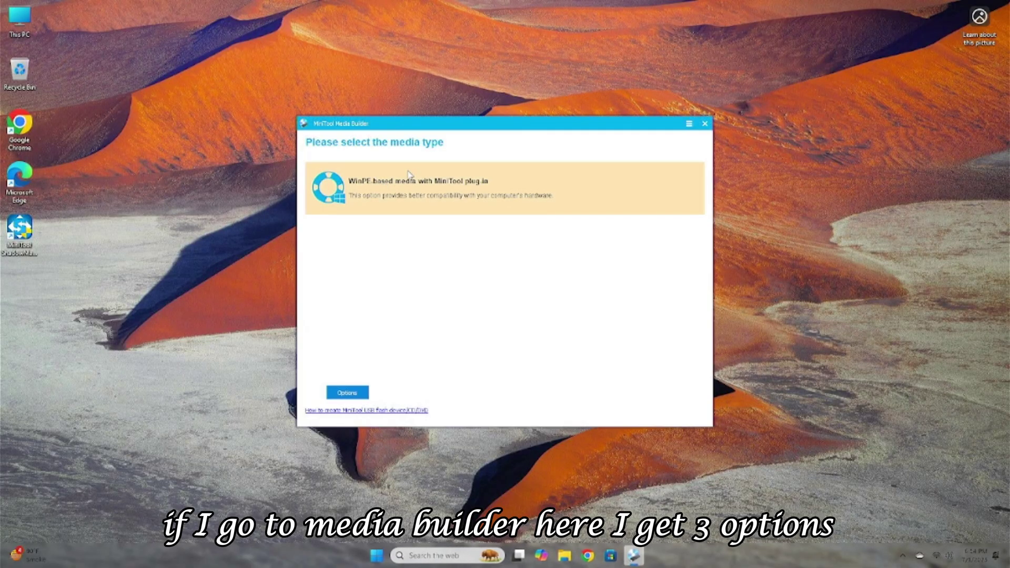
left_click(416, 174)
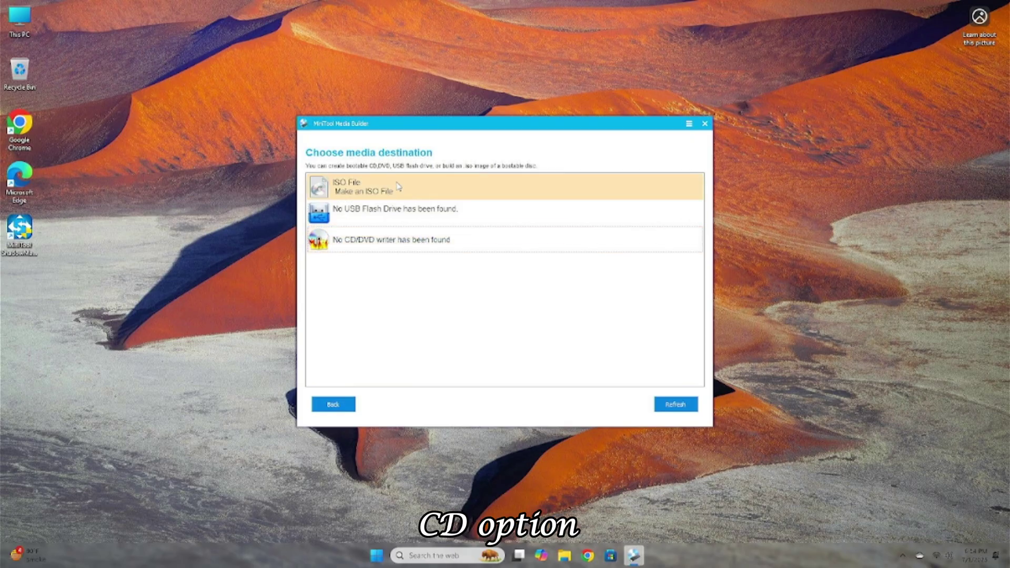
left_click(398, 187)
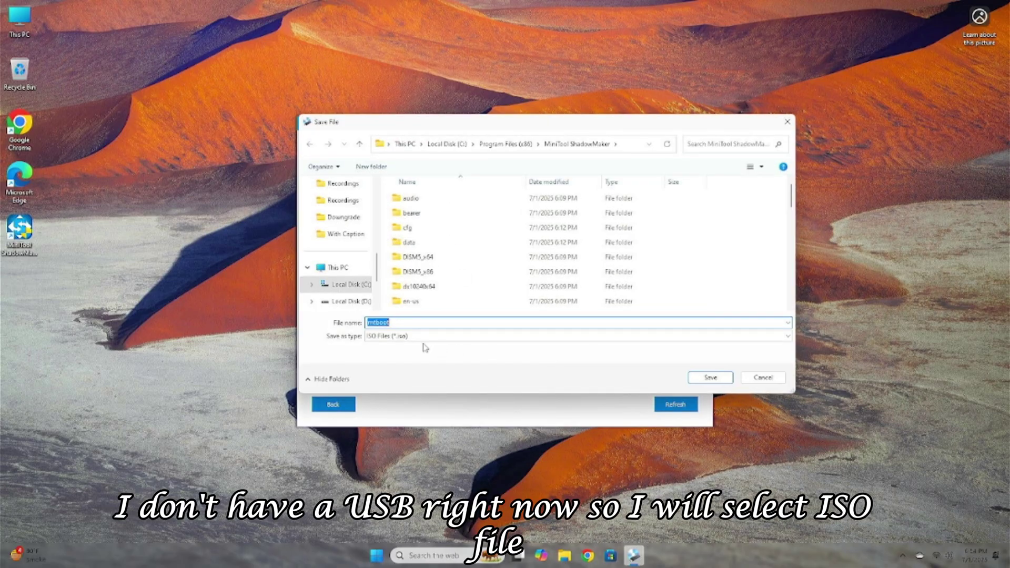
scroll(340, 251, "up", 3)
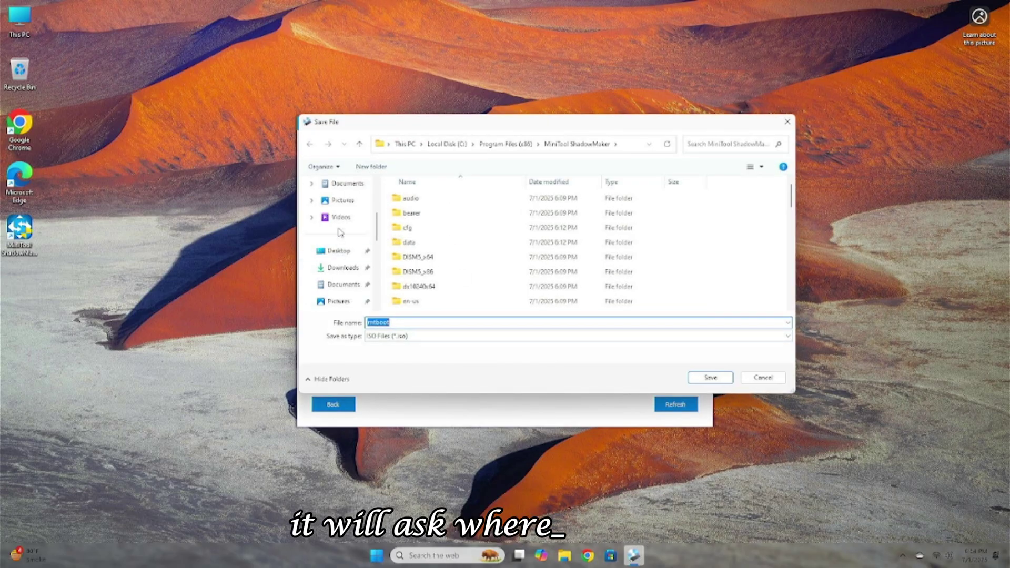
left_click(339, 251)
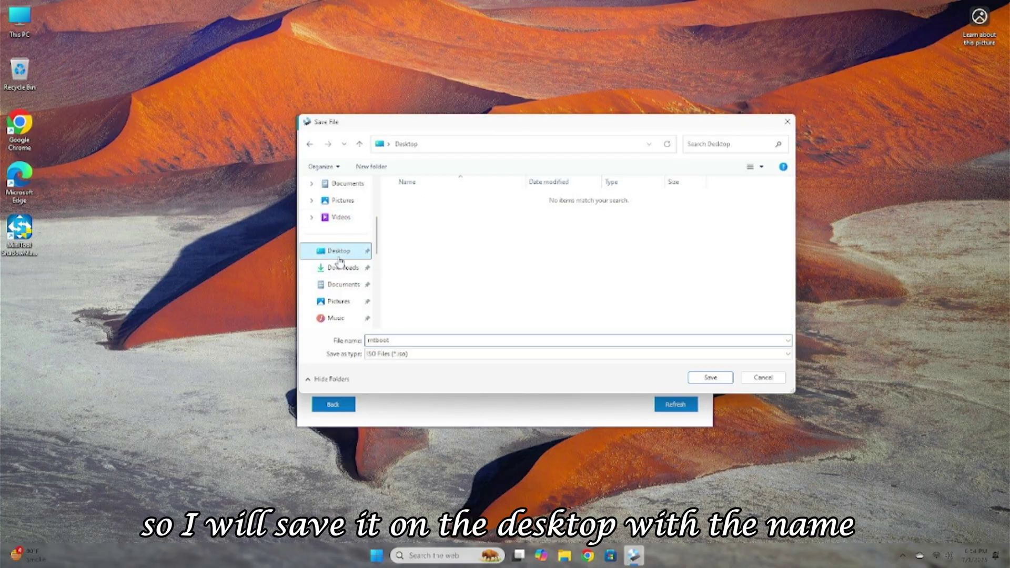
double_click(463, 340)
type("Shadow Maker")
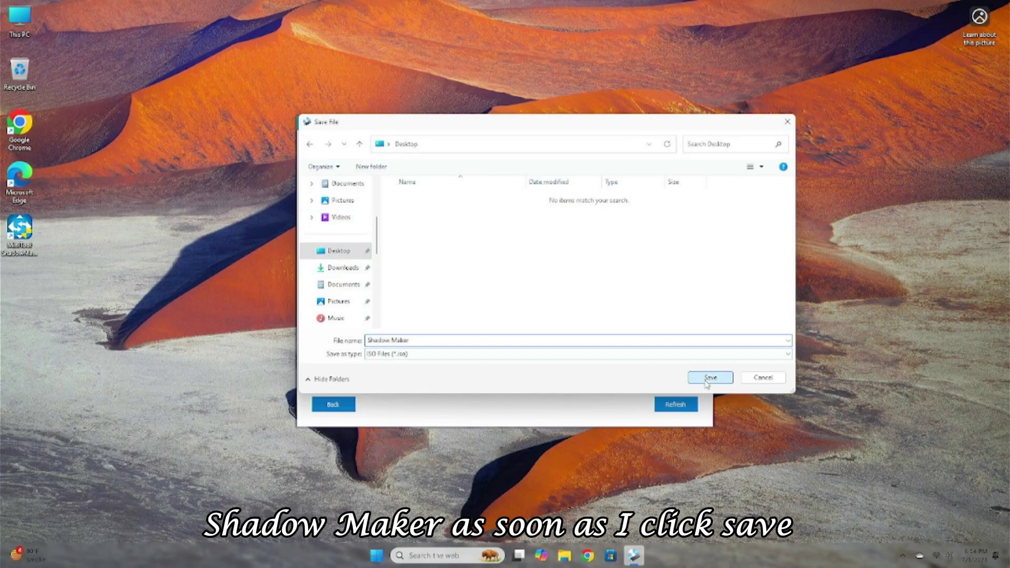
left_click(708, 379)
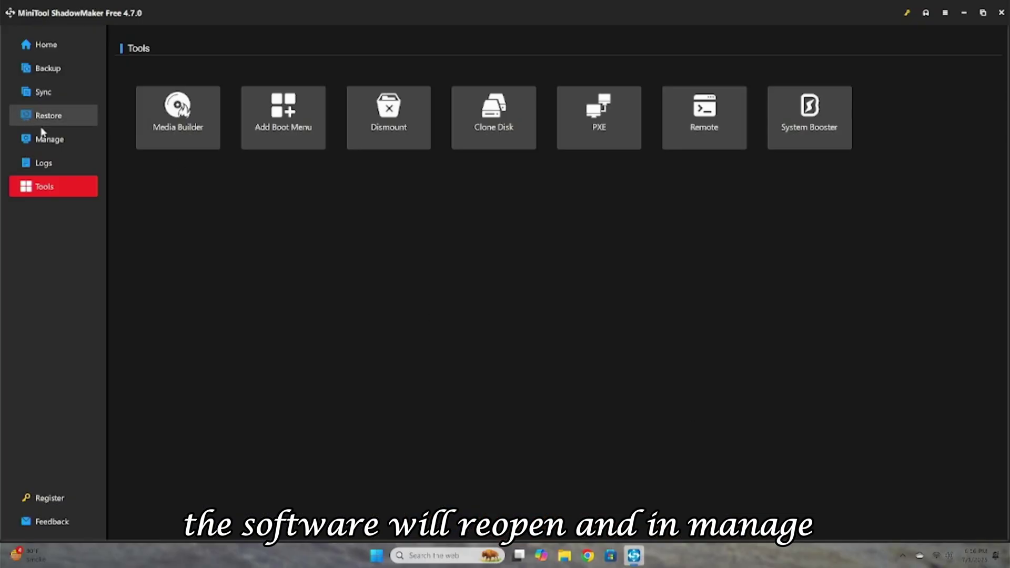
Step: Check the running backup task under Manage, then launch the Clone Disk wizard from Tools
left_click(45, 136)
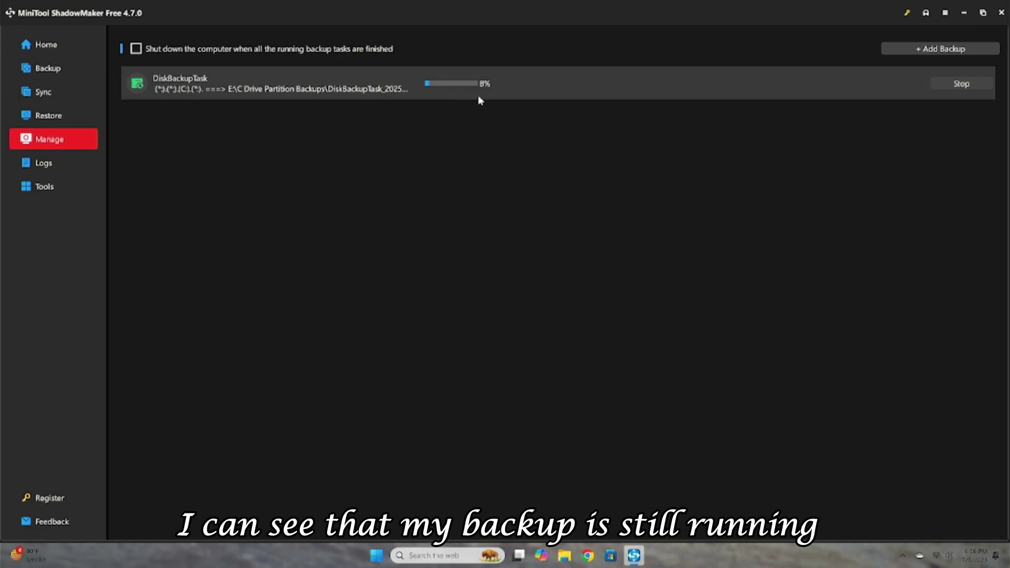
left_click(73, 183)
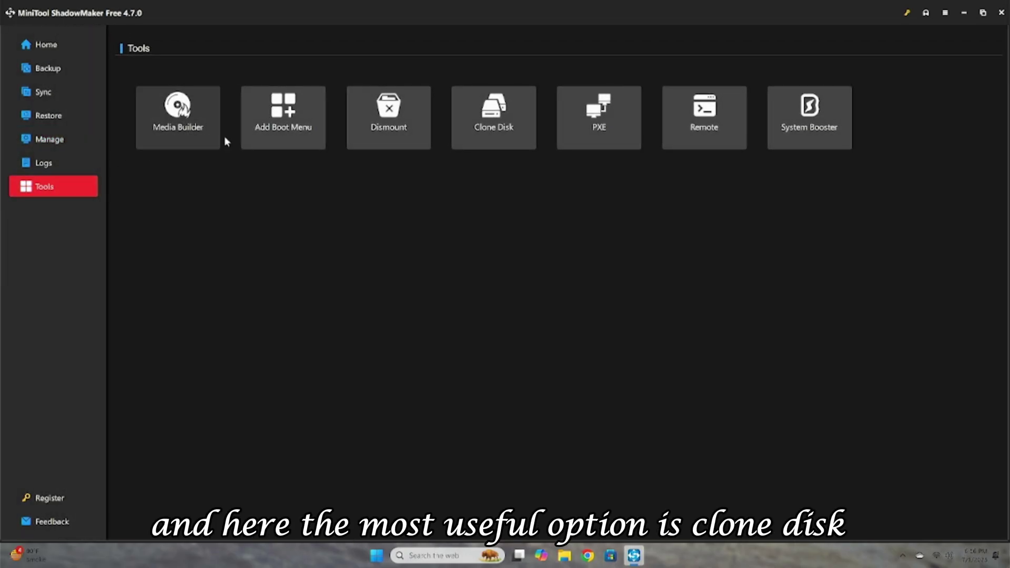
left_click(487, 135)
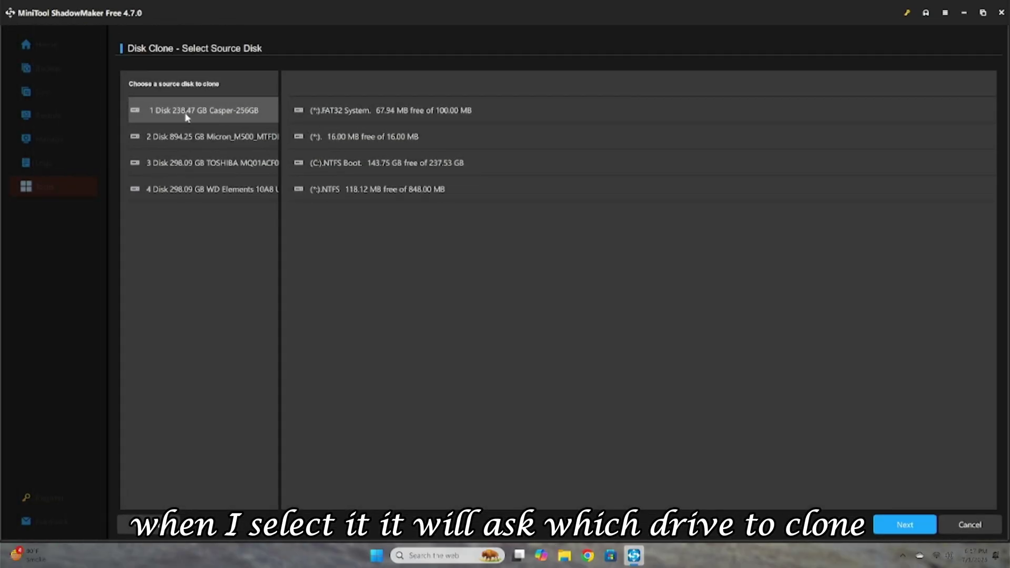
Step: Keep Disk 1 as the source, choose WD Elements Disk 4 (298.09 GB) as target, and start cloning
left_click(913, 533)
left_click(176, 191)
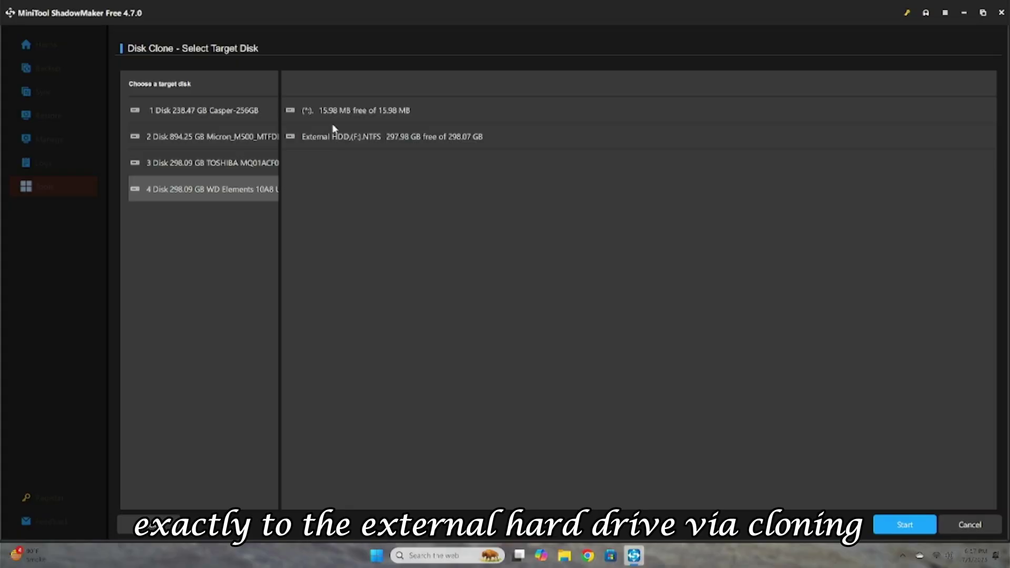
left_click(901, 528)
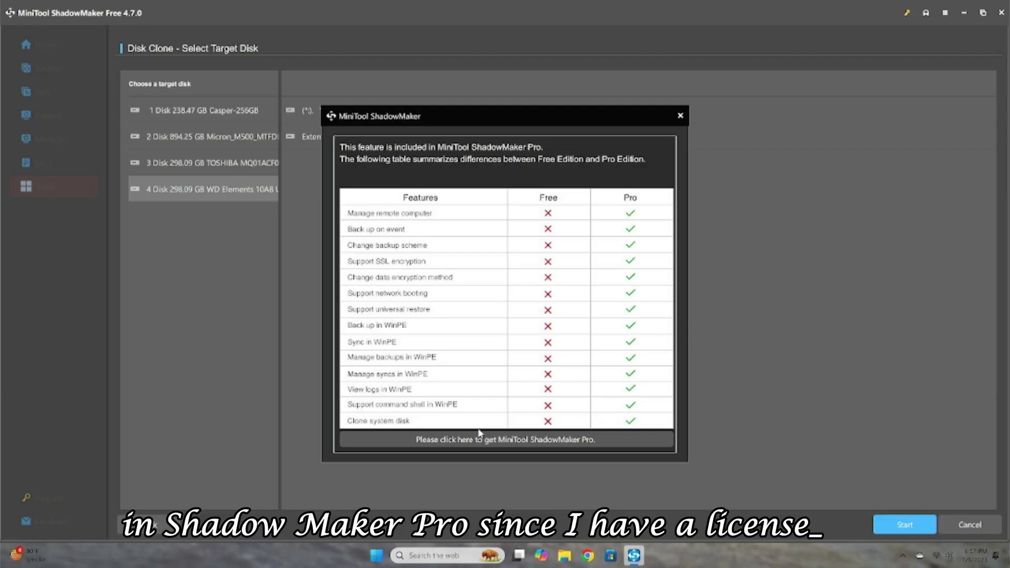
Step: Dismiss the Free-vs-Pro comparison and register the license key copied from the Notepad file
left_click(681, 116)
left_click(905, 12)
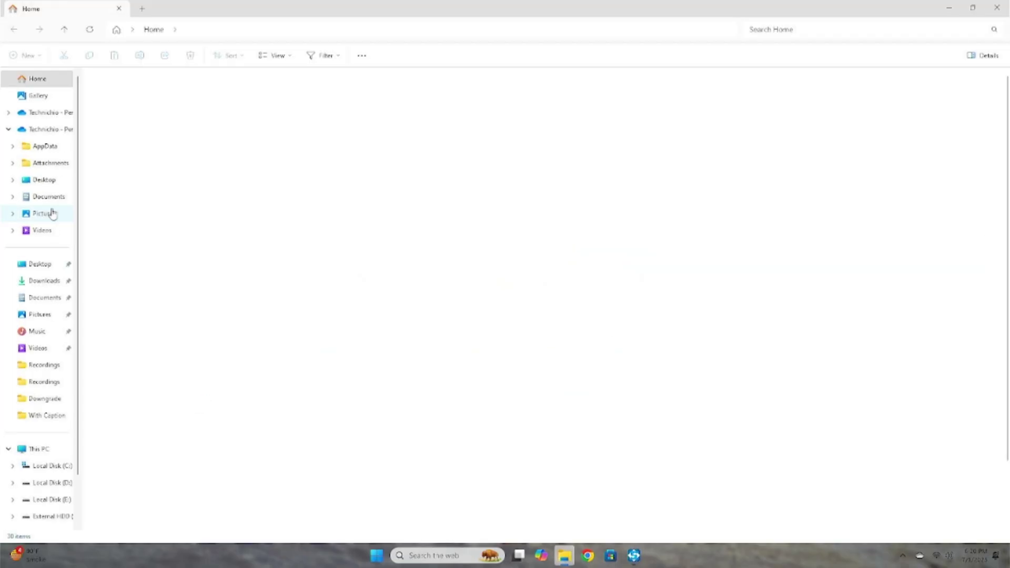
left_click(31, 196)
double_click(158, 270)
key("ctrl+a")
key("ctrl+c")
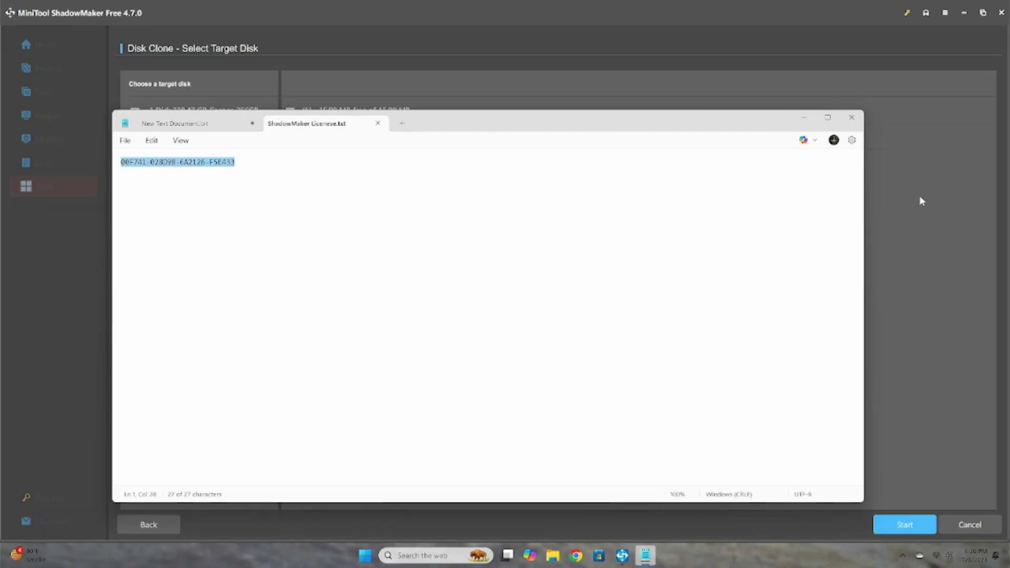
left_click(921, 201)
key("ctrl+v")
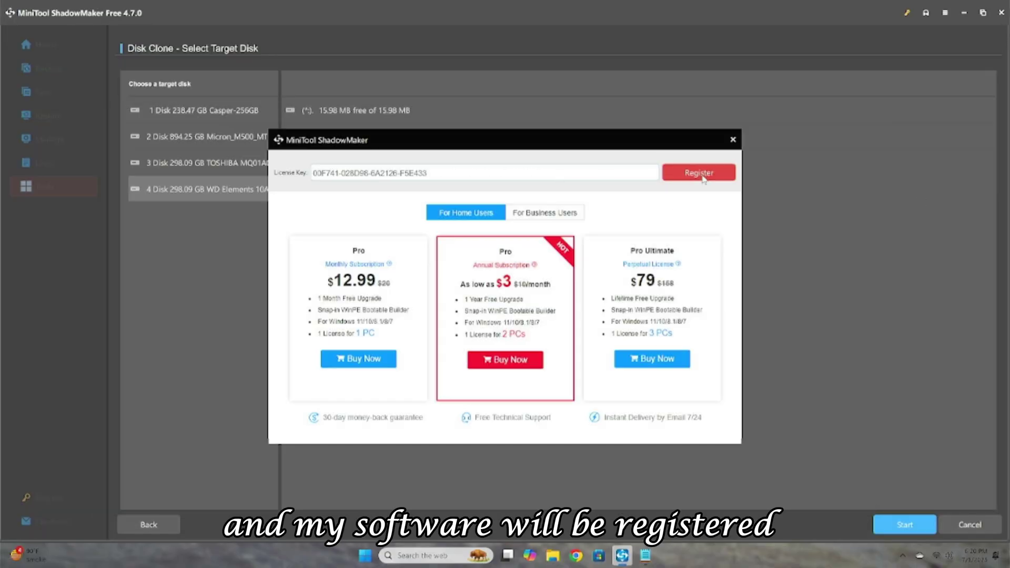
left_click(703, 176)
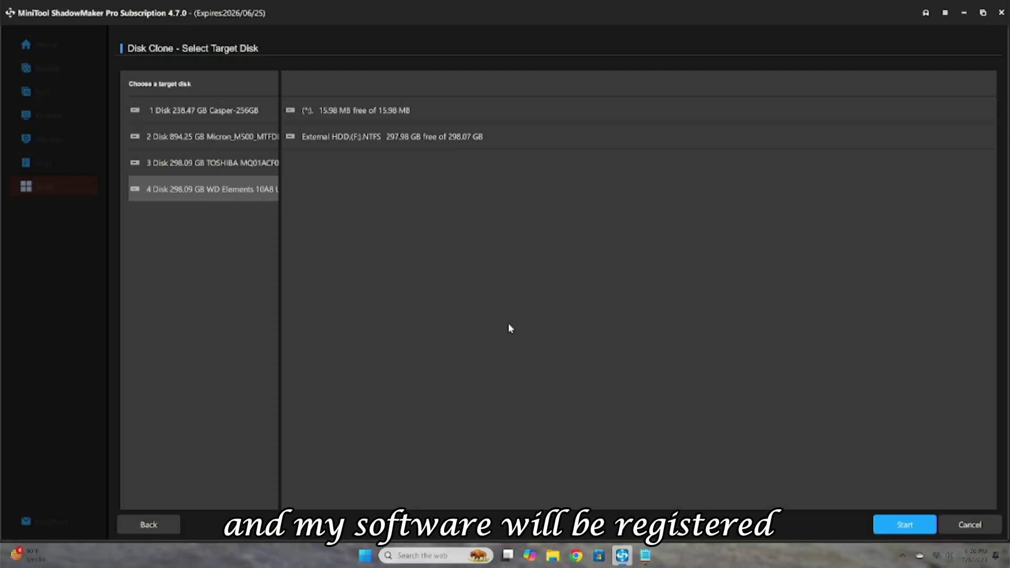
Step: Start the Disk 1 clone, accept overwriting Disk 4, and shut down when cloning finishes
left_click(920, 523)
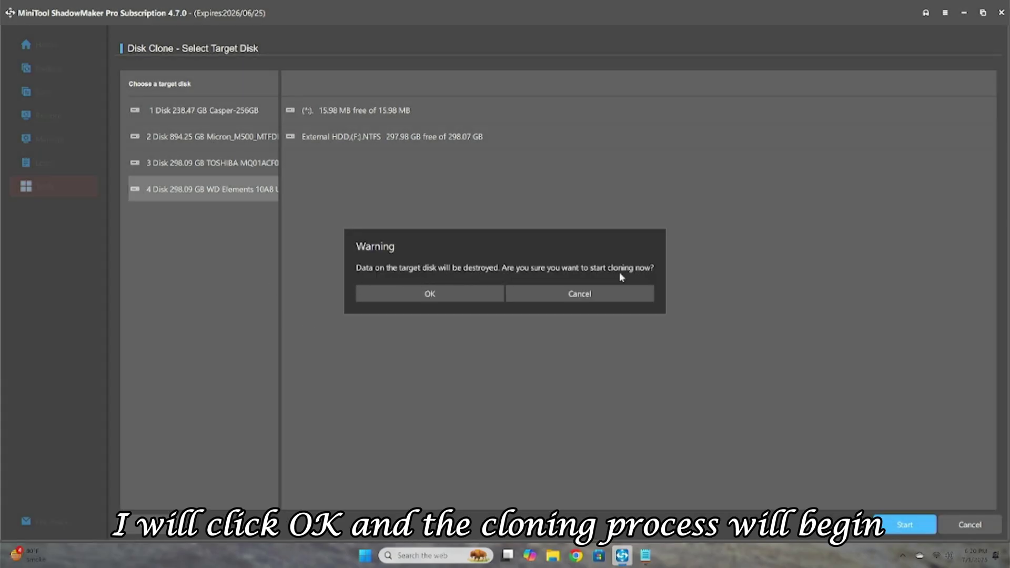
left_click(430, 296)
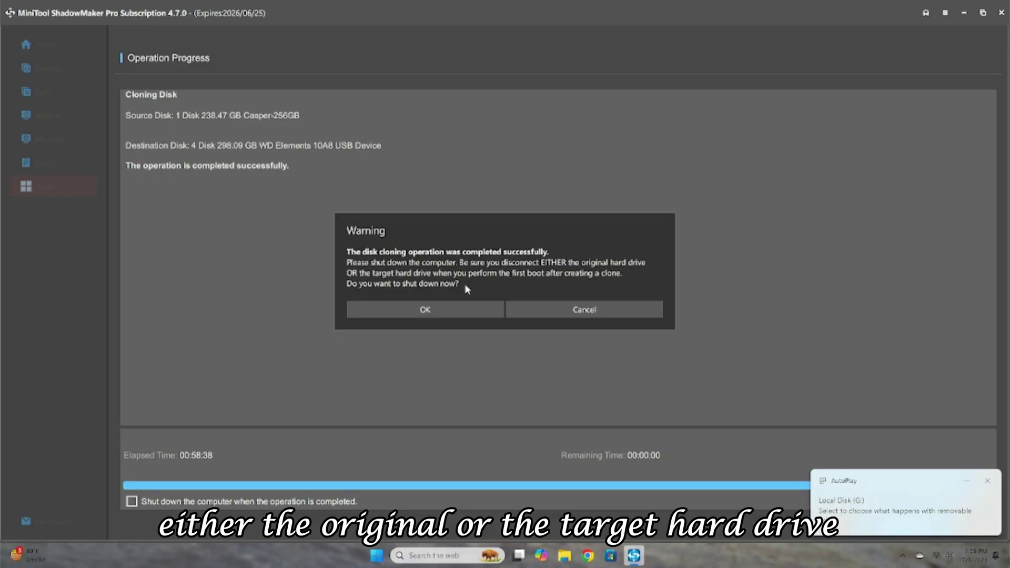
left_click(475, 310)
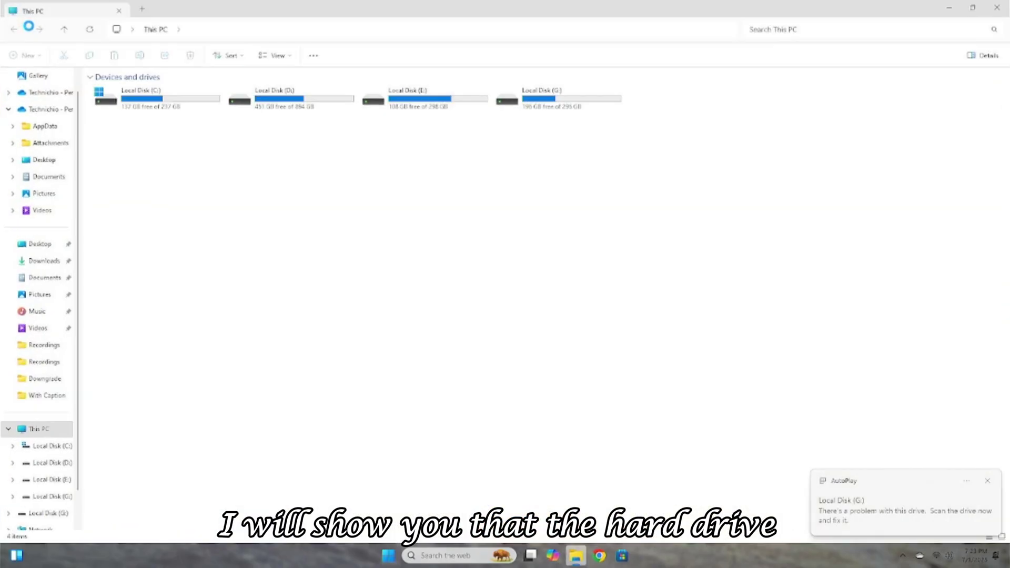
Step: Inspect the cloned Local Disk (G:), then go up to This PC and on to the Desktop
double_click(529, 99)
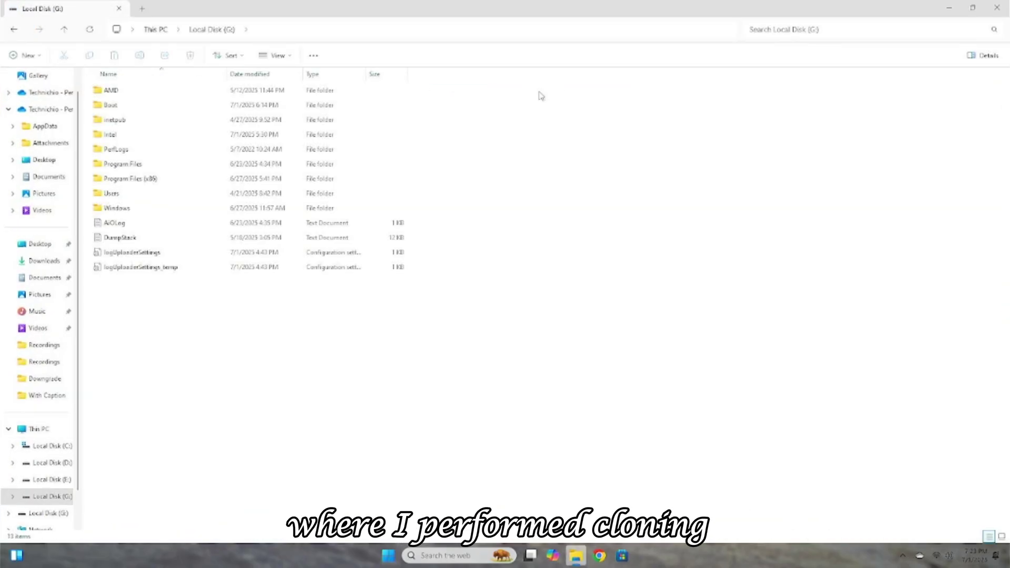
left_click(64, 30)
left_click(64, 30)
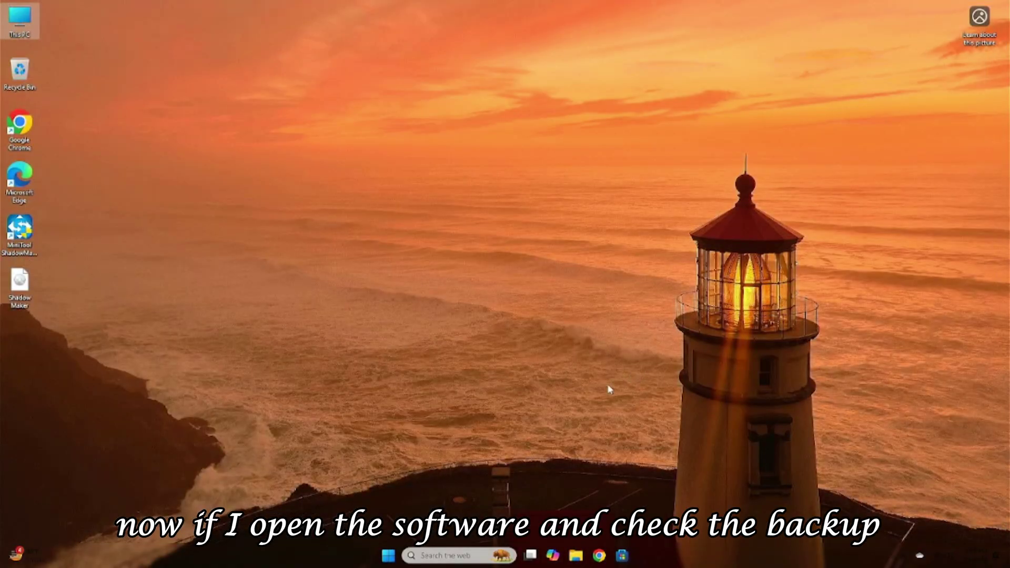
Step: Launch ShadowMaker and try restoring the DiskBackupTask image with all partitions onto Disk 1
double_click(19, 239)
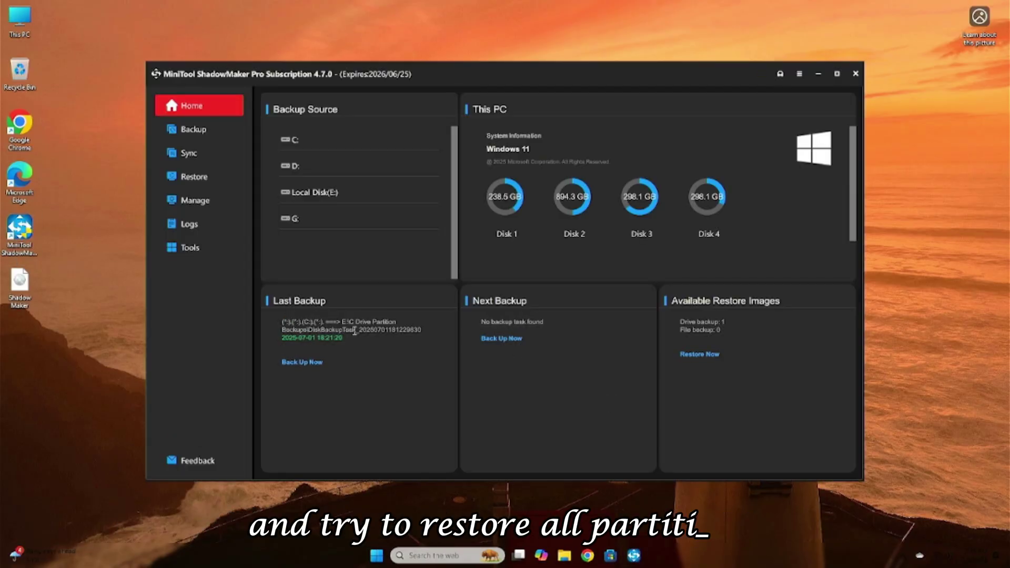
left_click(194, 176)
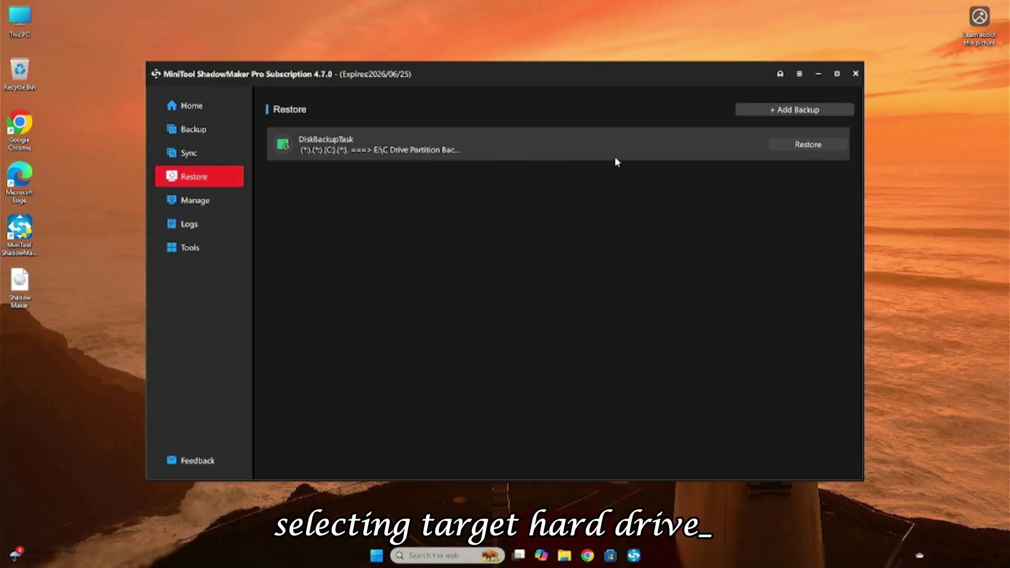
left_click(796, 145)
left_click(782, 472)
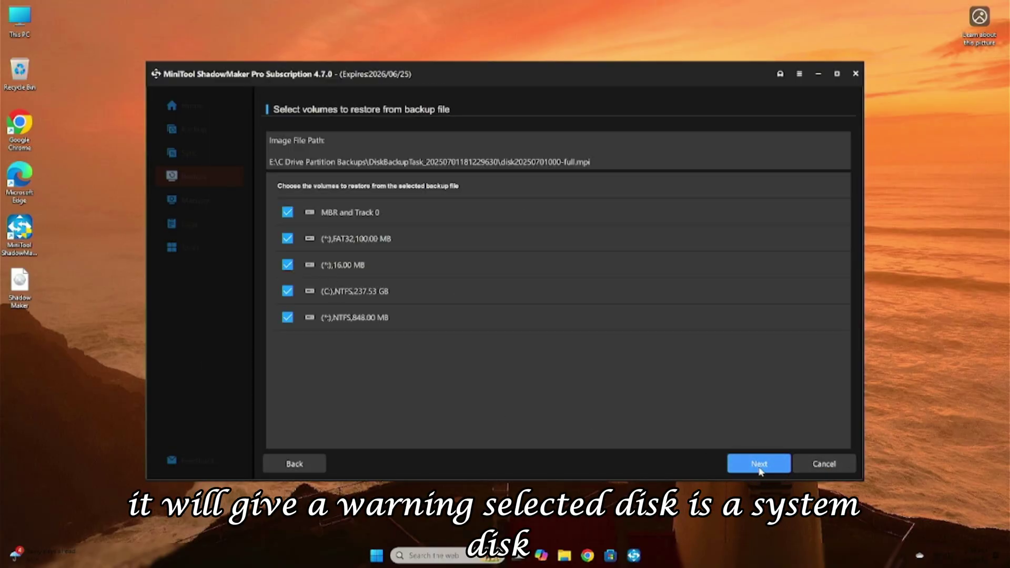
left_click(781, 472)
left_click(784, 463)
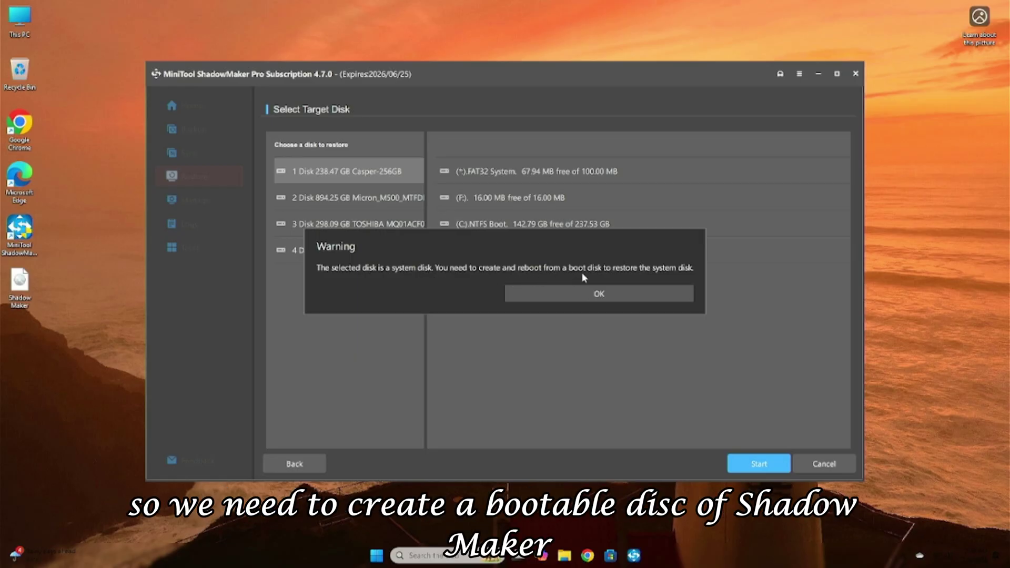
Step: Dismiss the system-disk boot warning, cancel the restore wizard, and go to Tools
left_click(615, 294)
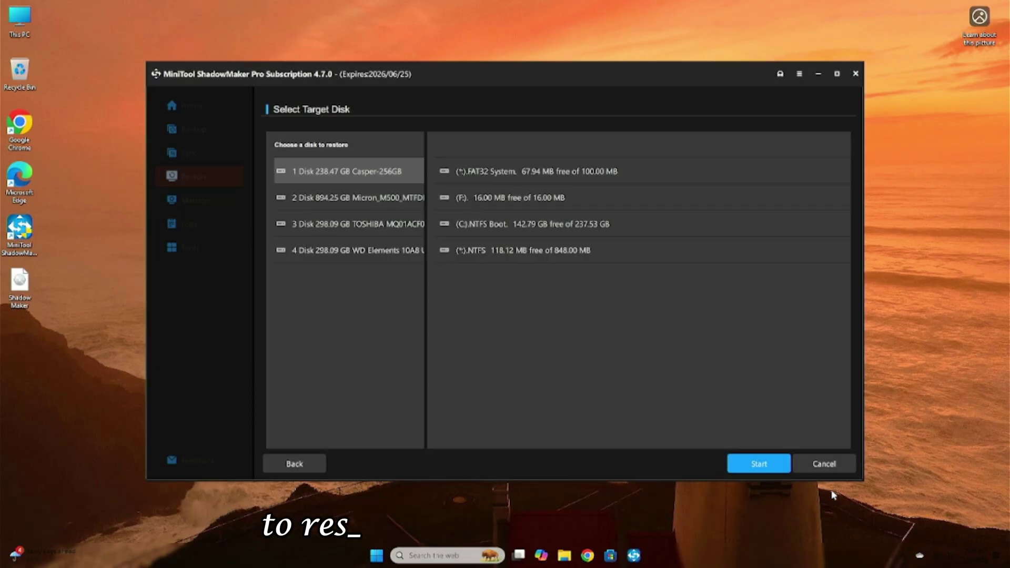
left_click(832, 466)
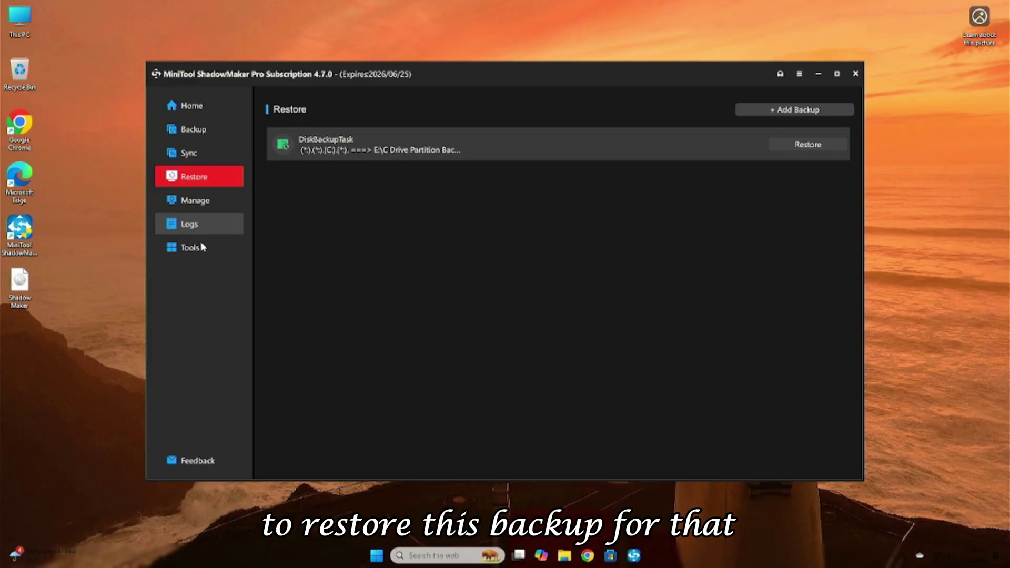
left_click(208, 248)
Step: Open Media Builder, pick WinPE-based media, then close it without building anything
left_click(334, 171)
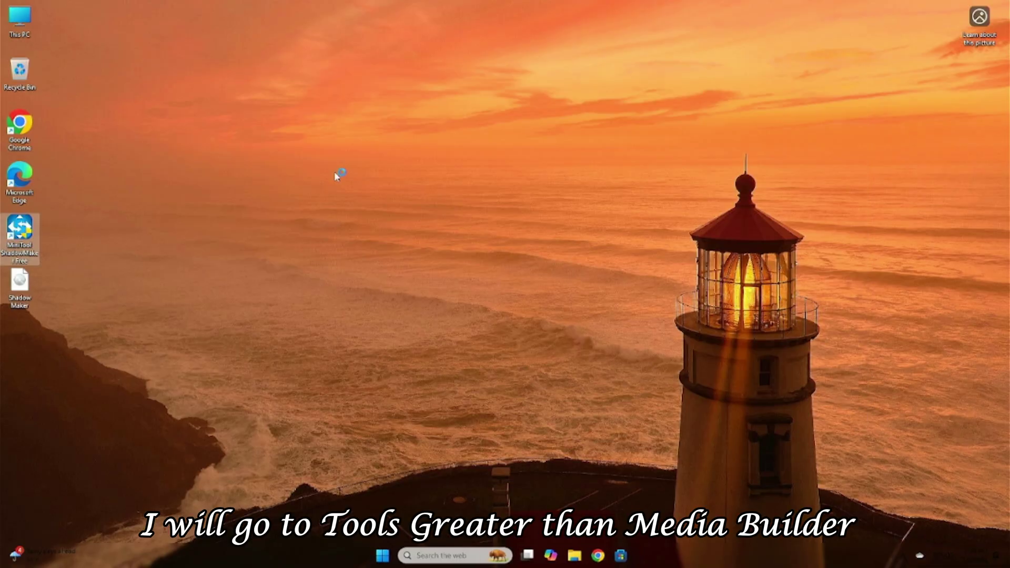
left_click(337, 180)
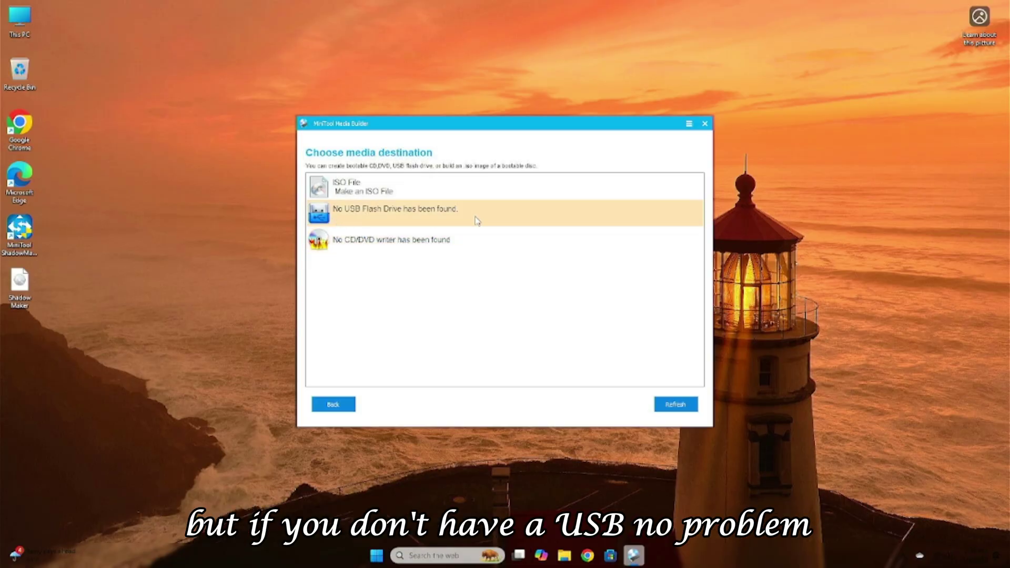
left_click(705, 123)
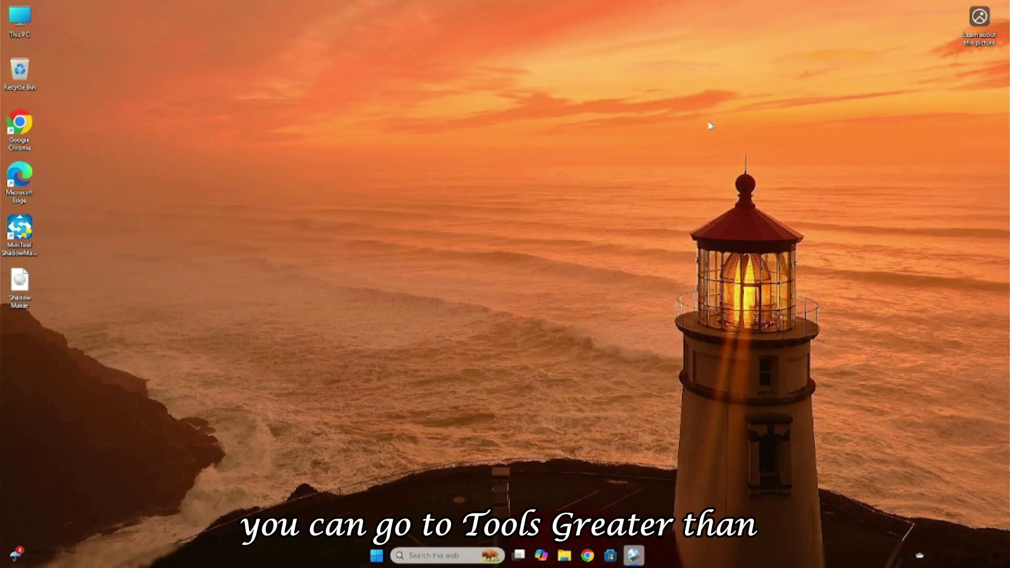
Step: Add the MiniTool recovery environment to the Windows boot menu, then exit ShadowMaker
left_click(426, 174)
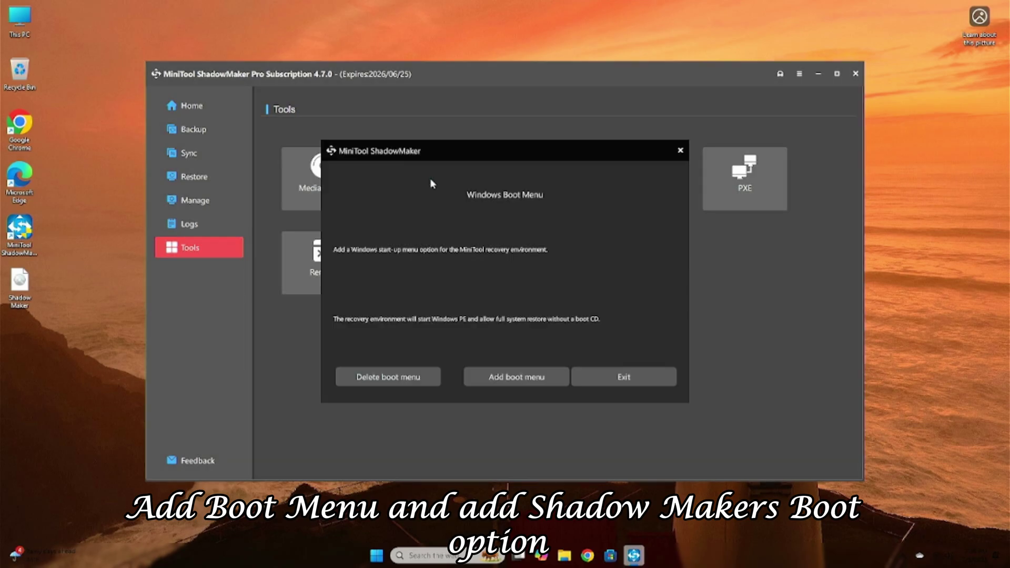
left_click(517, 377)
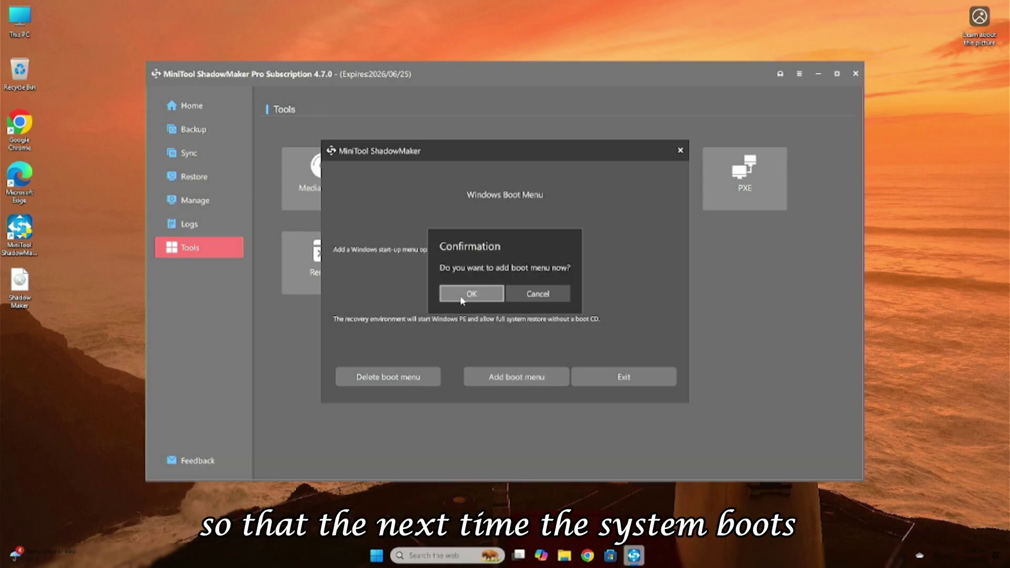
left_click(469, 293)
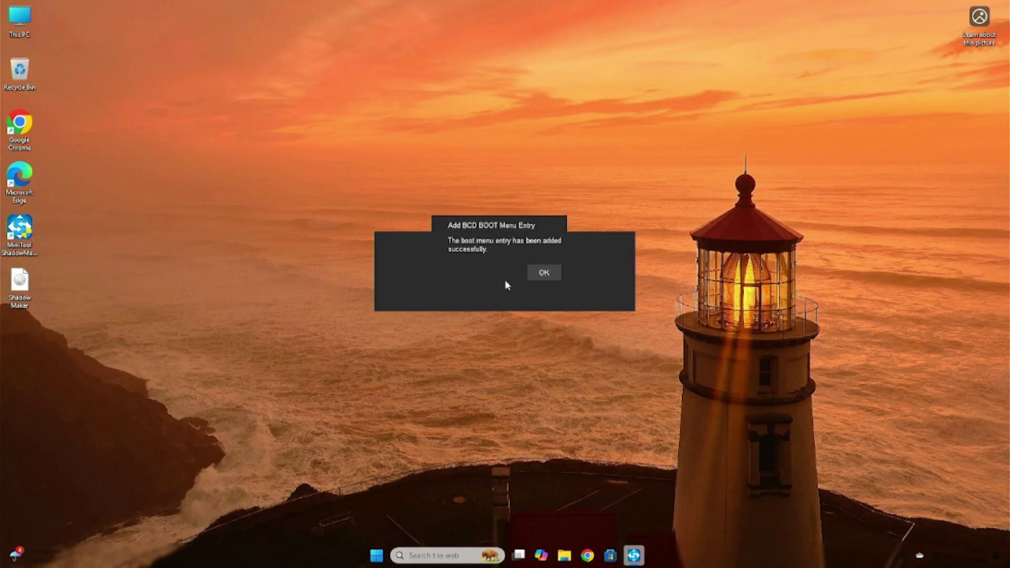
left_click(539, 273)
left_click(623, 376)
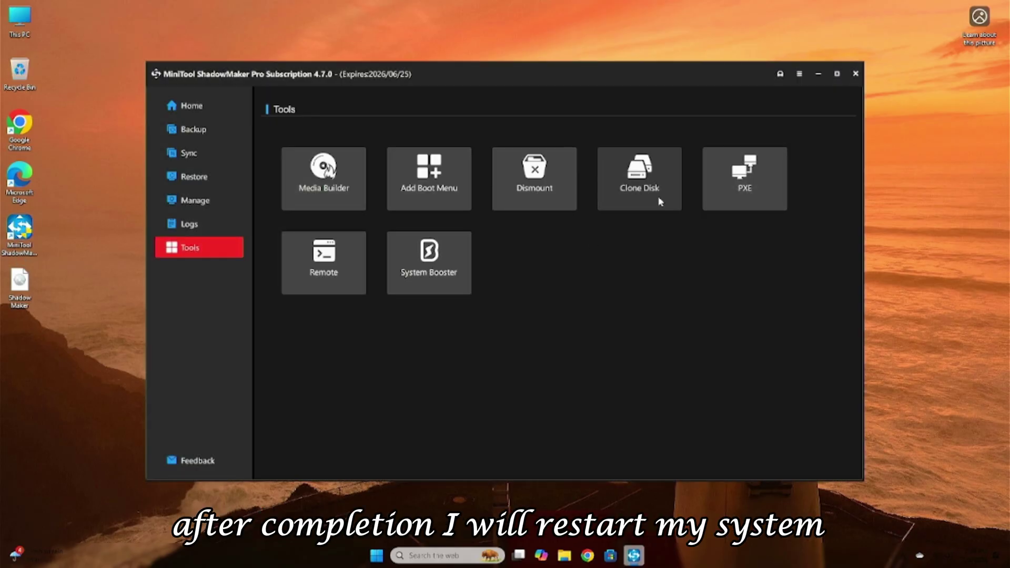
left_click(856, 74)
left_click(458, 302)
left_click(384, 560)
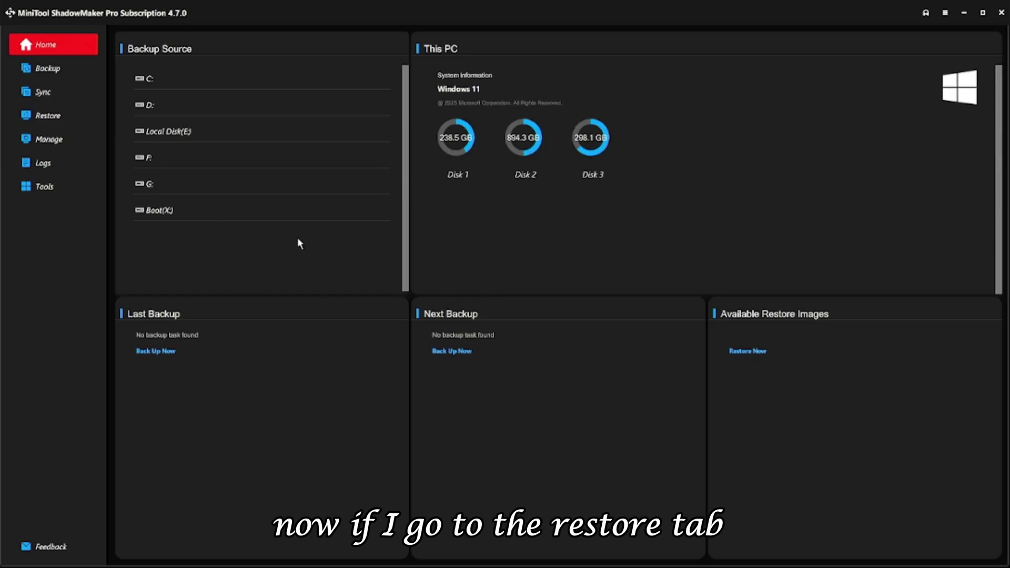
left_click(57, 118)
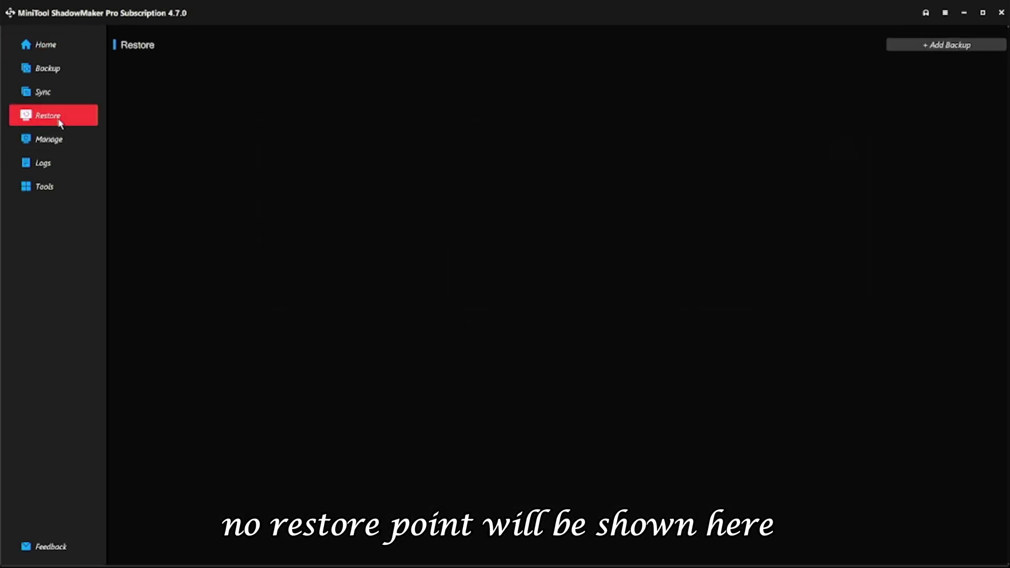
left_click(983, 50)
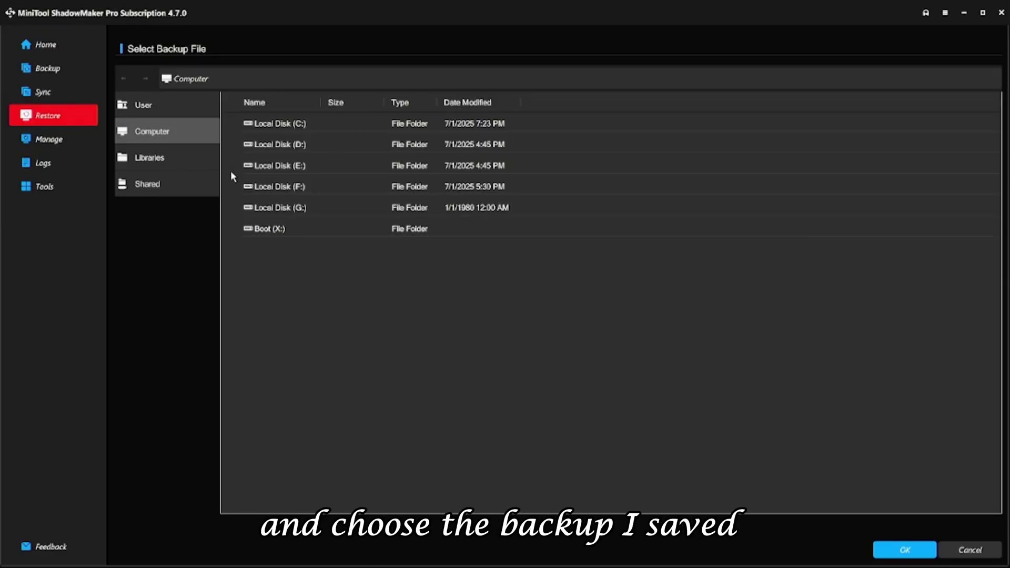
double_click(284, 169)
double_click(282, 123)
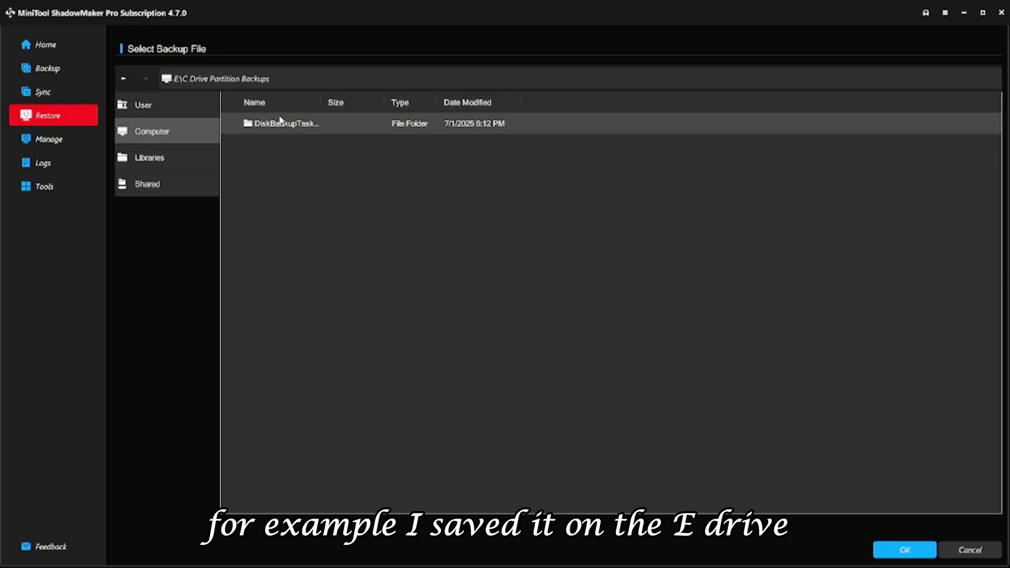
double_click(282, 123)
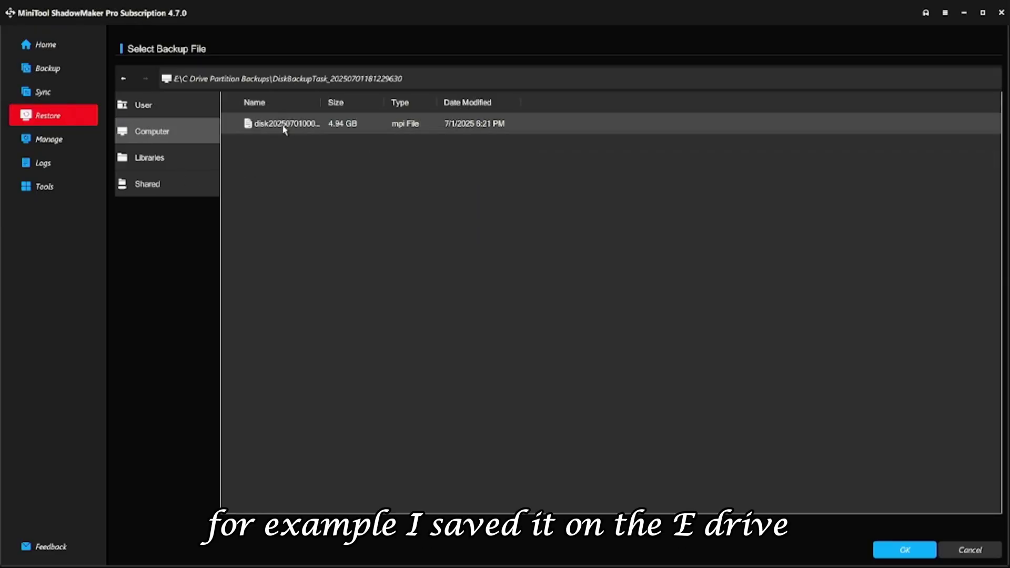
left_click(905, 548)
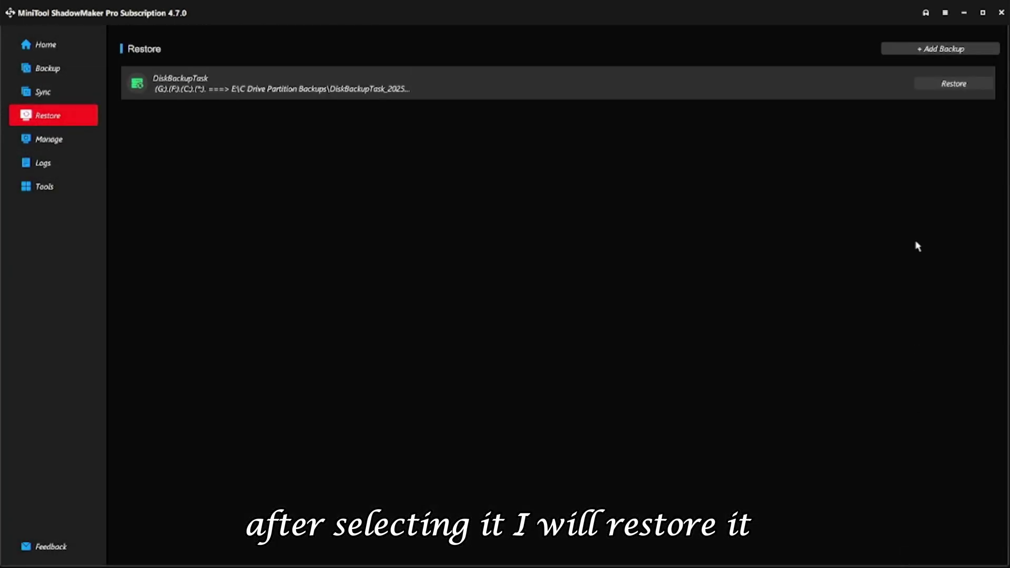
Step: Restore the DiskBackupTask image, with all partitions, onto Disk 1 and finish the wizard
left_click(954, 84)
left_click(896, 549)
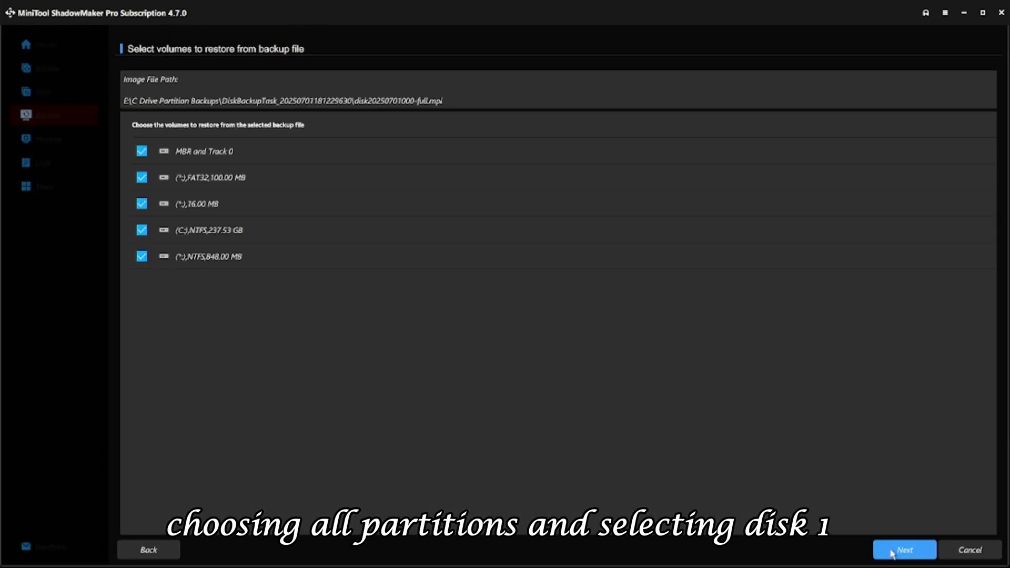
left_click(934, 547)
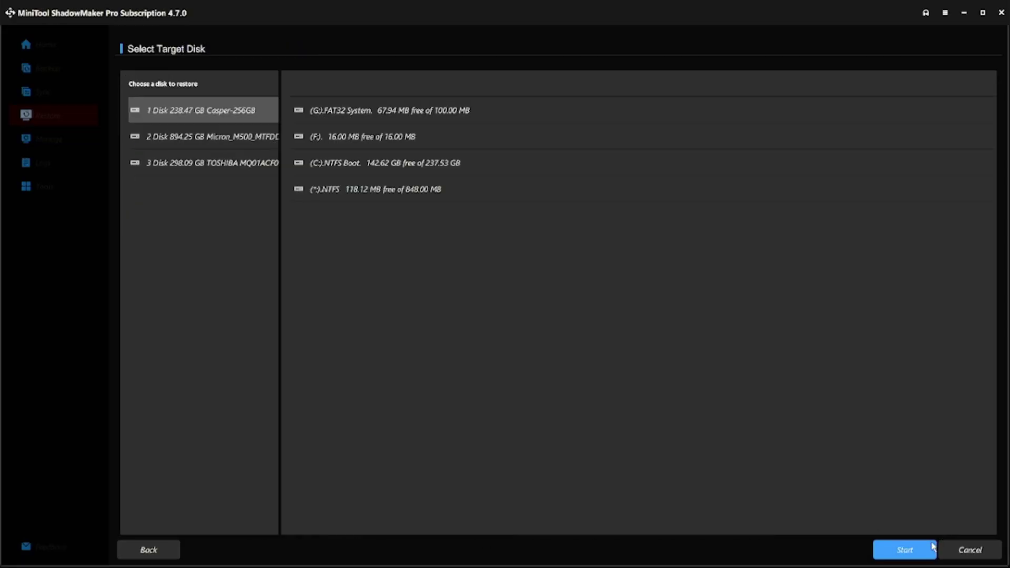
left_click(921, 550)
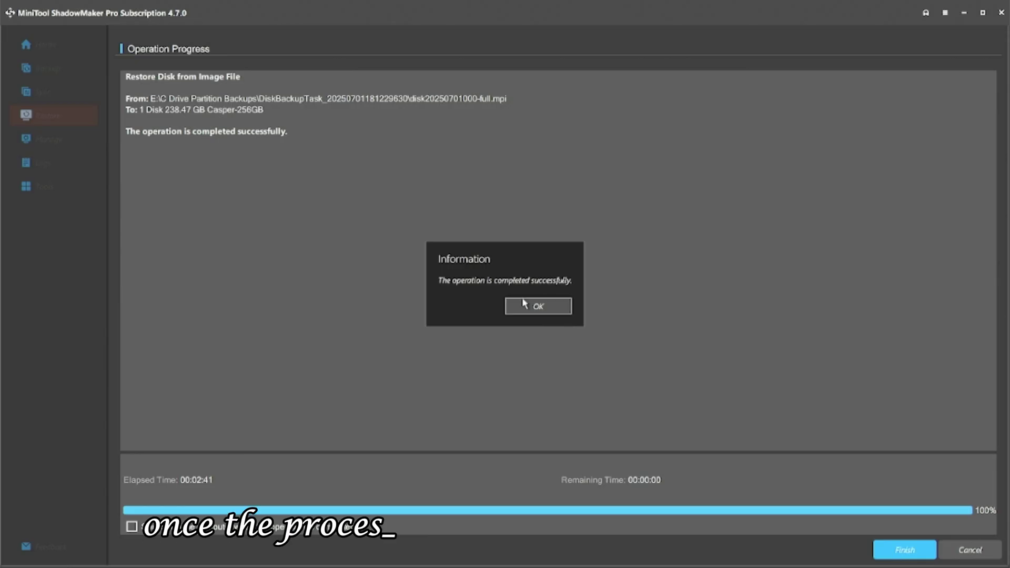
left_click(523, 301)
left_click(905, 550)
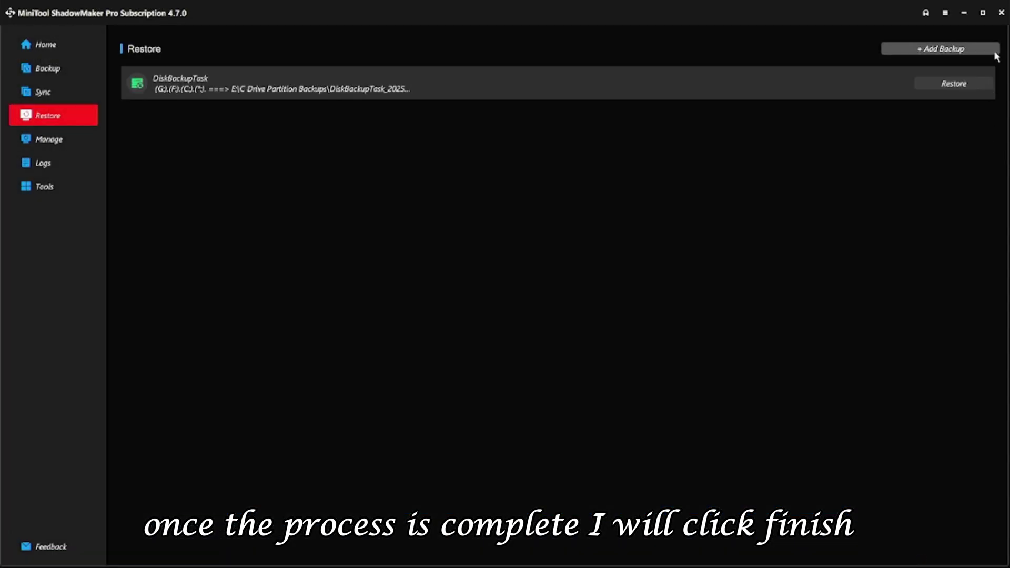
Step: Close ShadowMaker and reboot the computer
left_click(1001, 12)
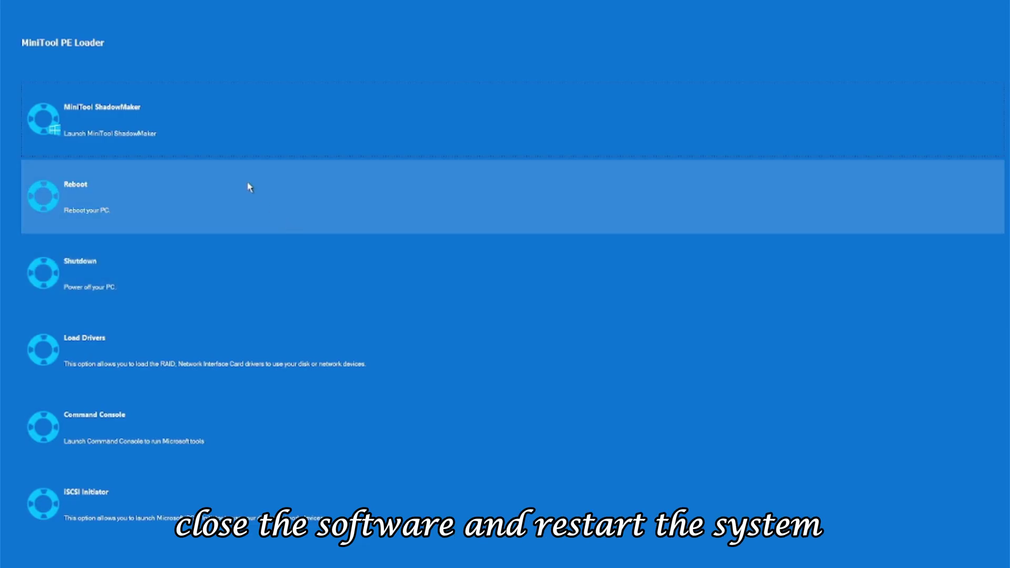
left_click(248, 185)
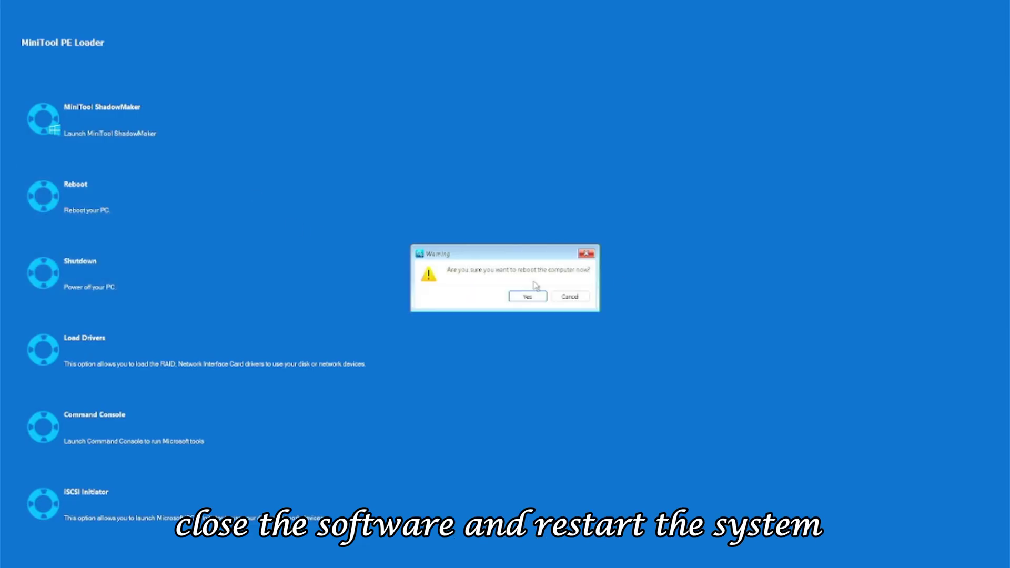
left_click(528, 296)
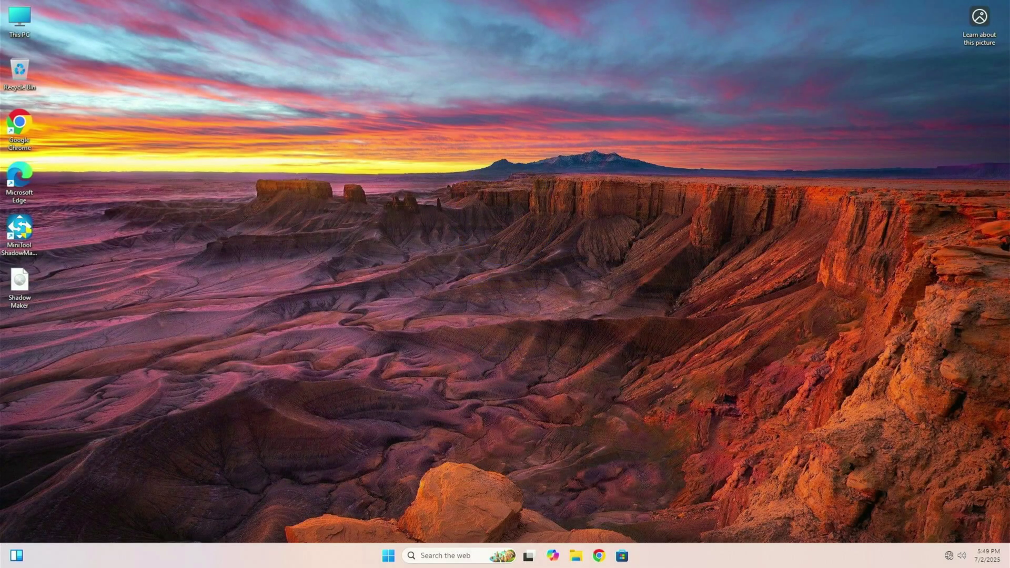